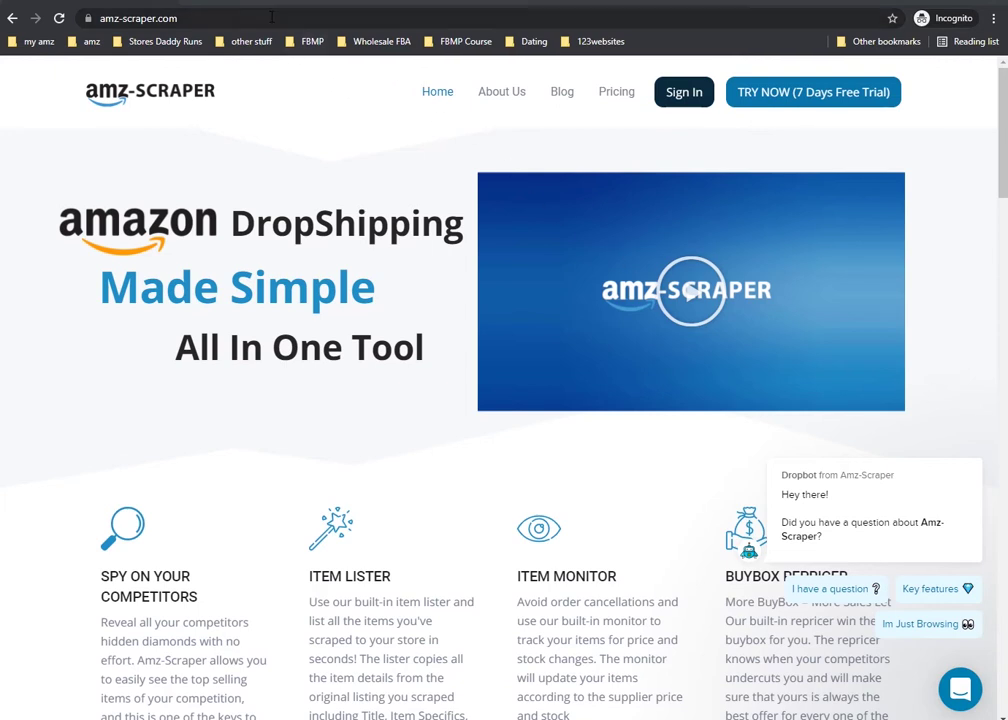
Step: Start the 7-day free trial and bring up the account creation form
left_click(750, 100)
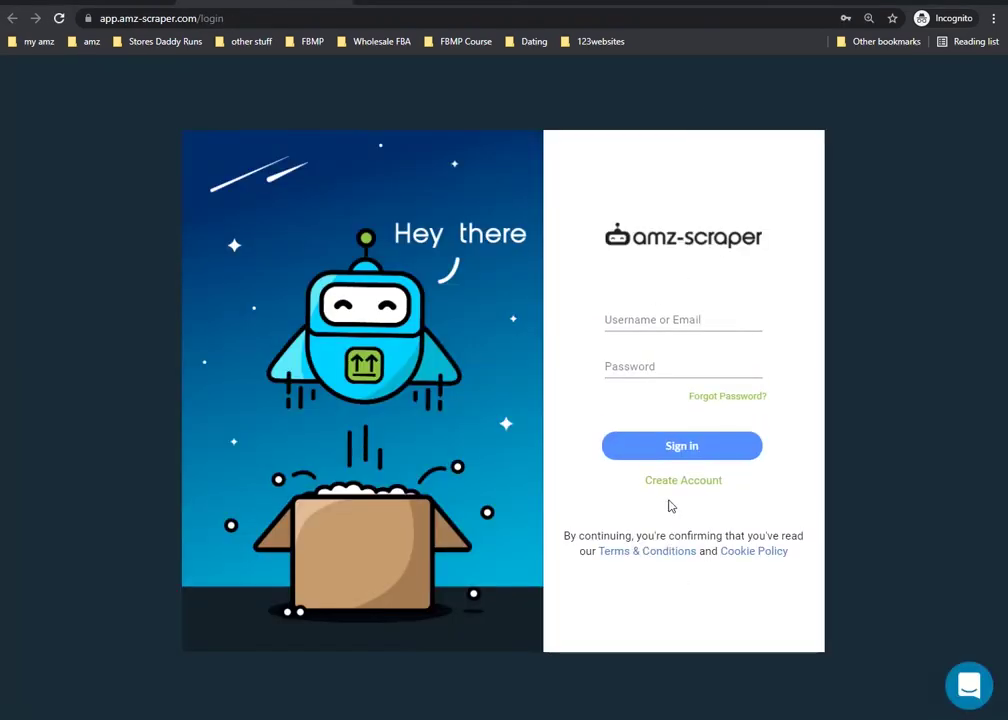
left_click(672, 485)
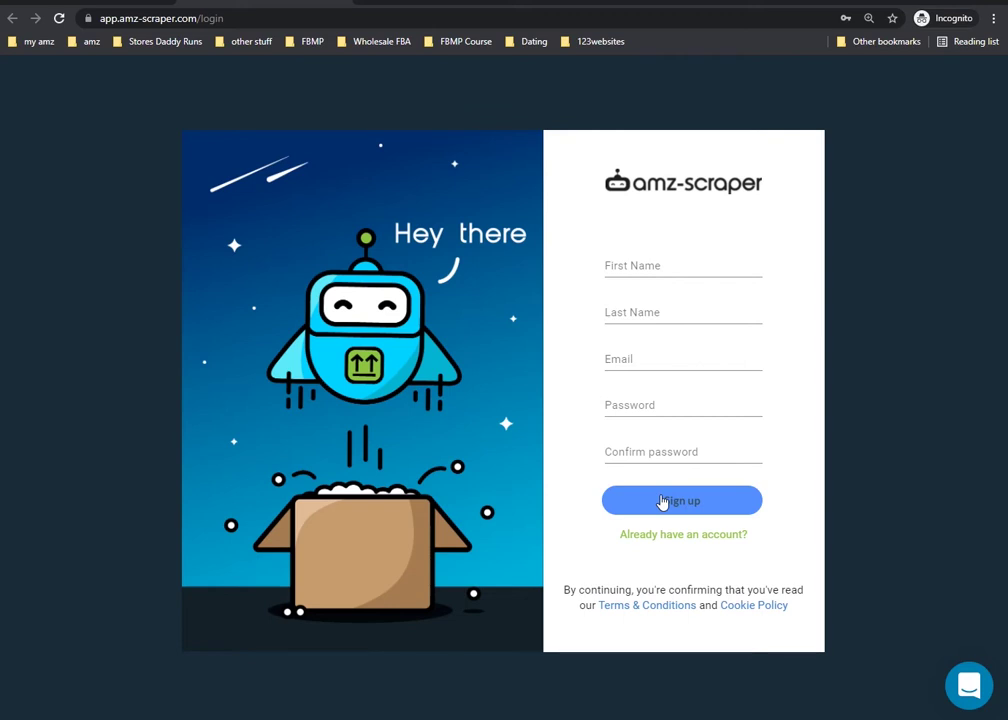
Step: Switch to the signed-in My Settings page, view the Amazon connection details and open the Amazon Settings
left_click(338, 2)
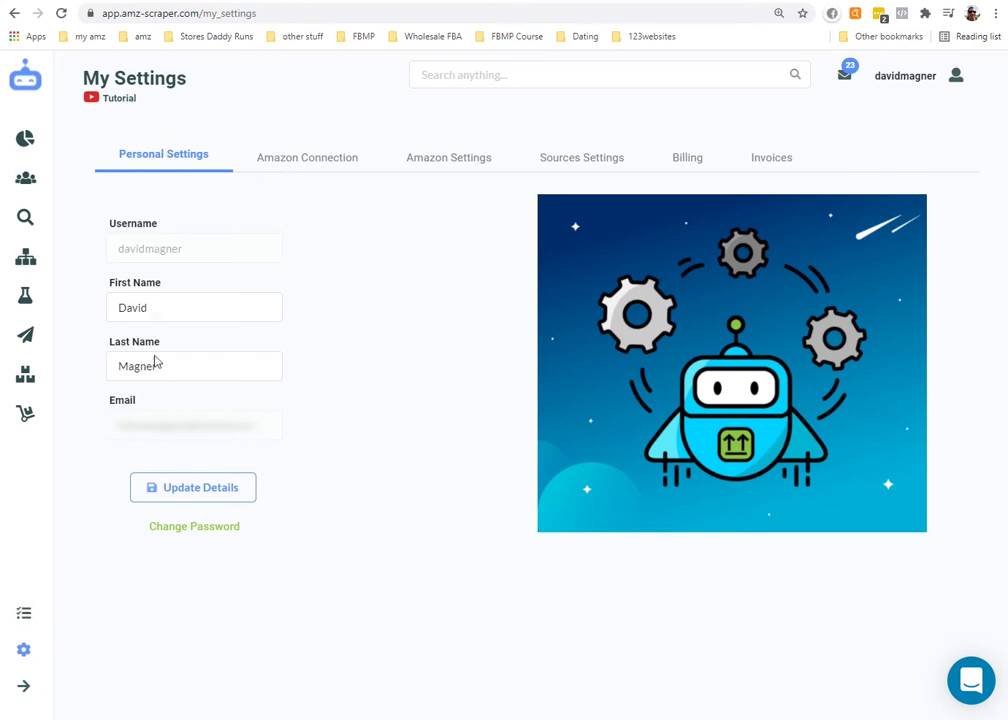
left_click(288, 165)
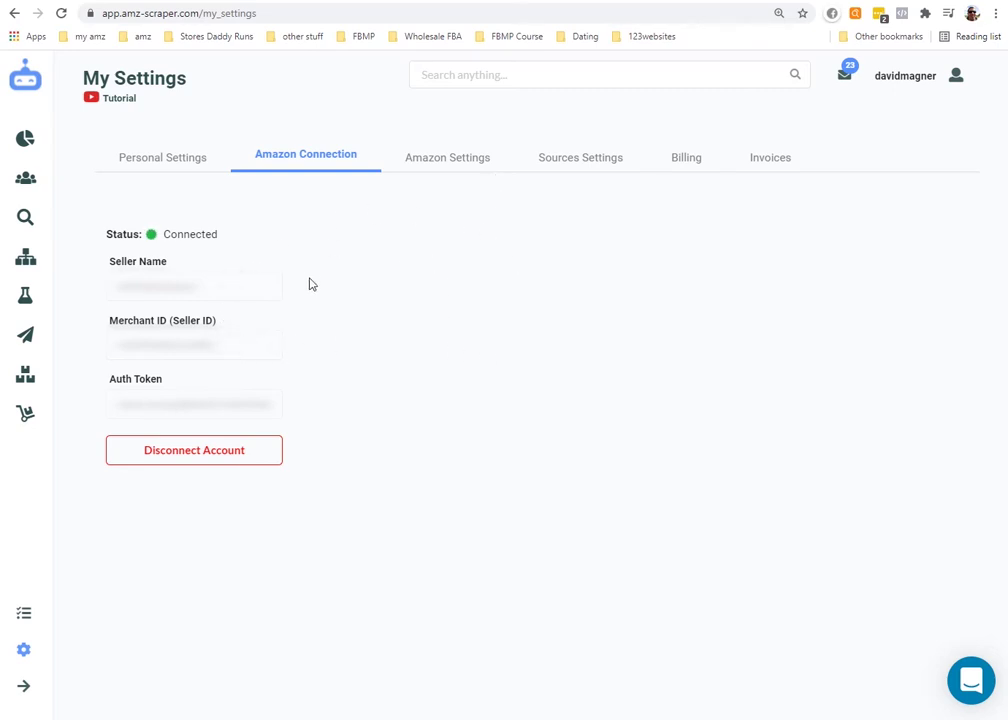
left_click(446, 163)
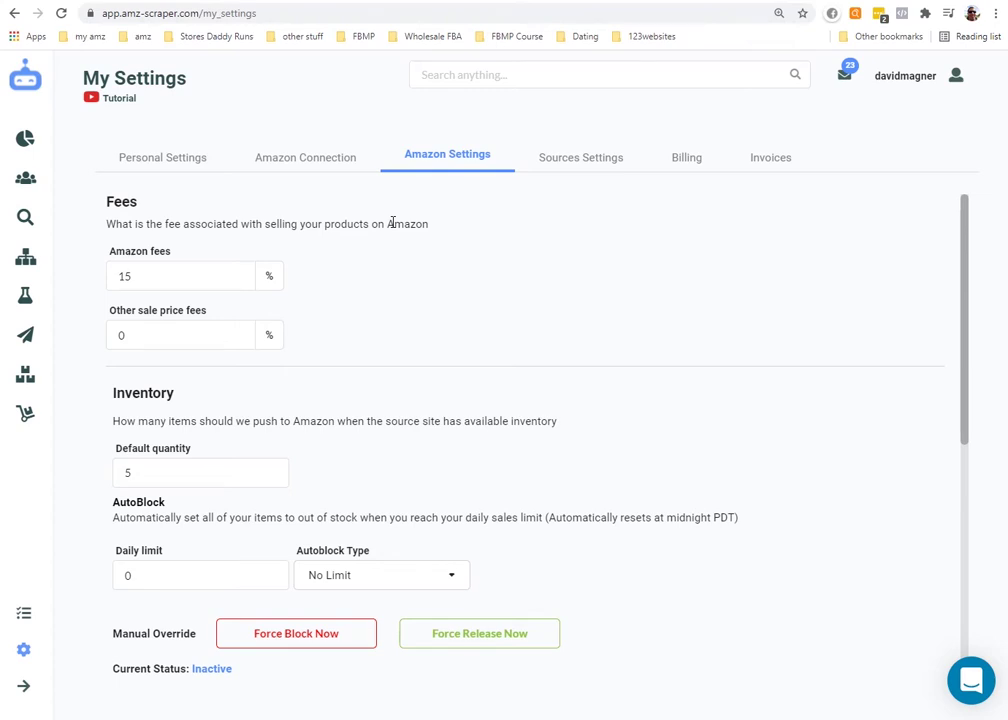
Step: Try other sale price fees of 1% in the Fees section and return the value to 0%
left_click_drag(161, 273, 75, 279)
left_click(85, 289)
left_click_drag(153, 334, 63, 330)
left_click(410, 319)
left_click(238, 334)
left_click(238, 334)
left_click(236, 341)
left_click(450, 328)
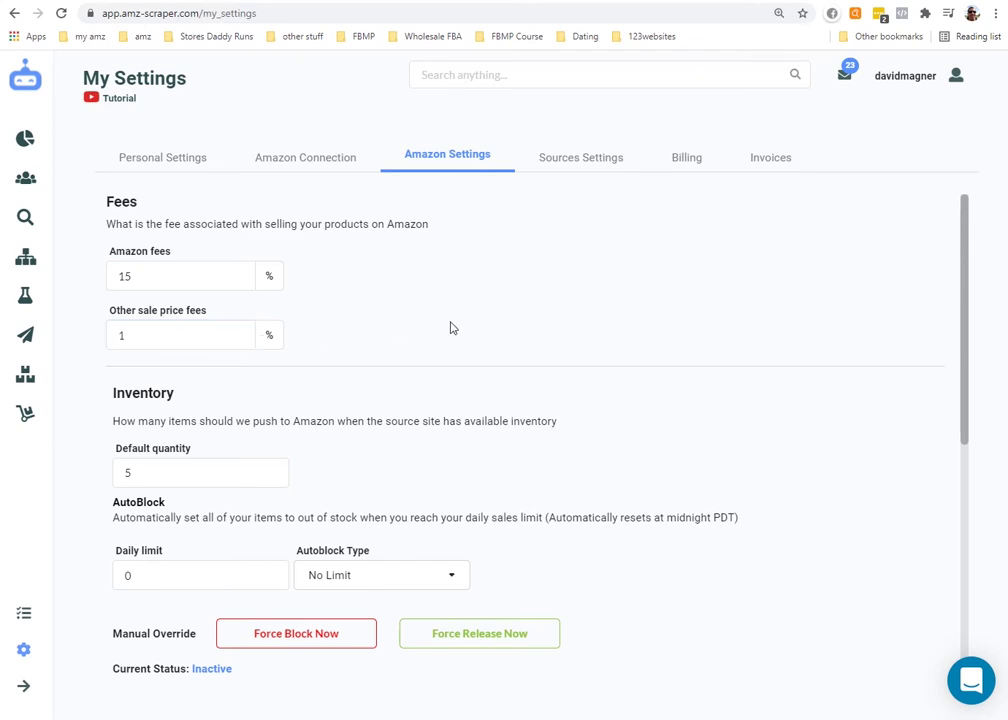
left_click(237, 339)
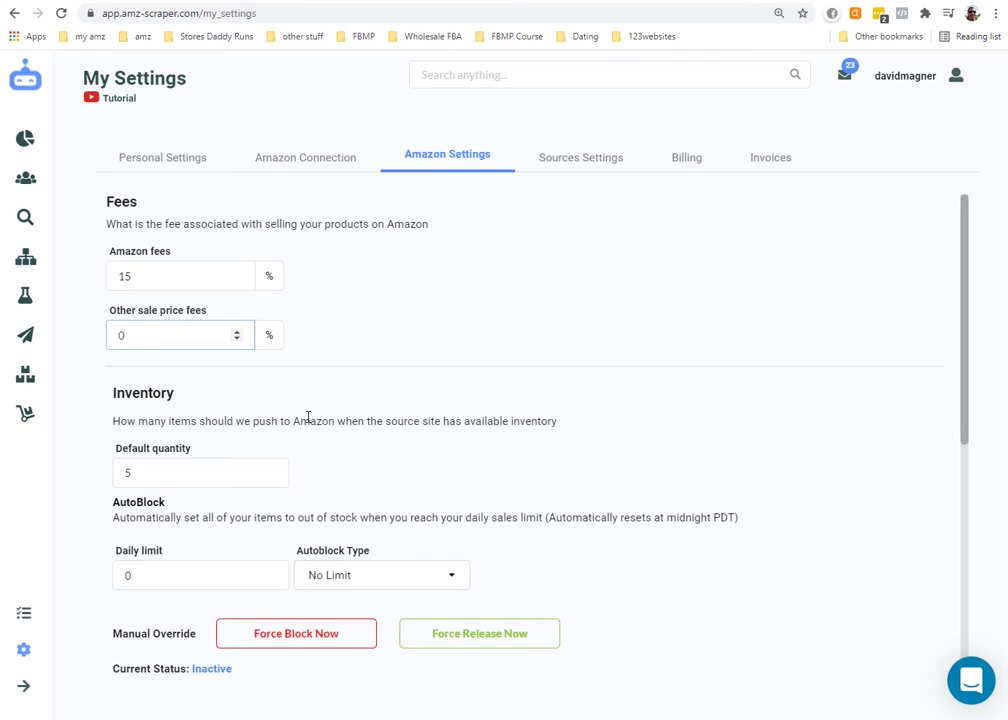
Step: Enter an AutoBlock daily limit of 500 in the Inventory section
left_click(432, 427)
scroll(433, 425, "down", 1)
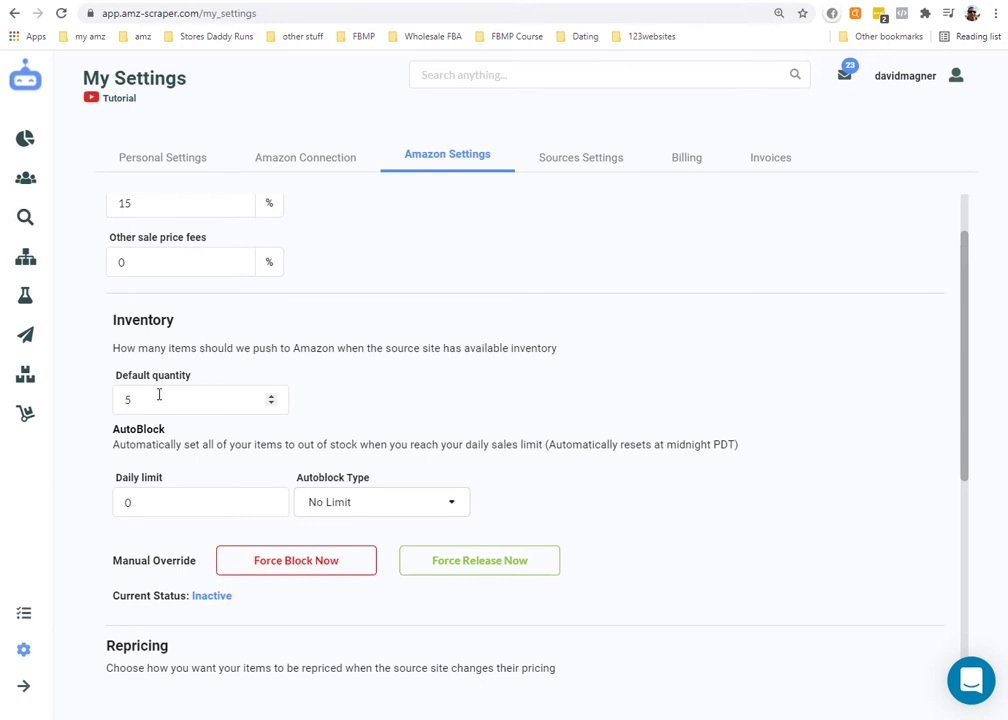
left_click(120, 398)
left_click(90, 397)
double_click(200, 500)
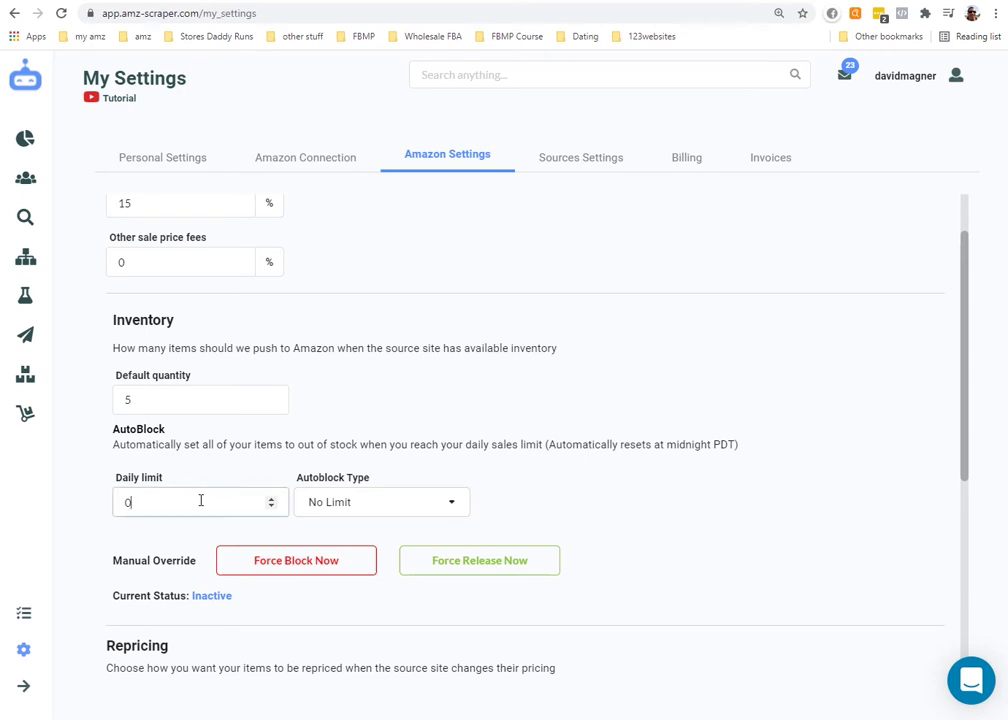
type("150")
key("ctrl+a")
key("BackSpace")
type("500")
Step: Try the $ In Sales and Items Sold autoblock types for the daily limit
left_click(360, 508)
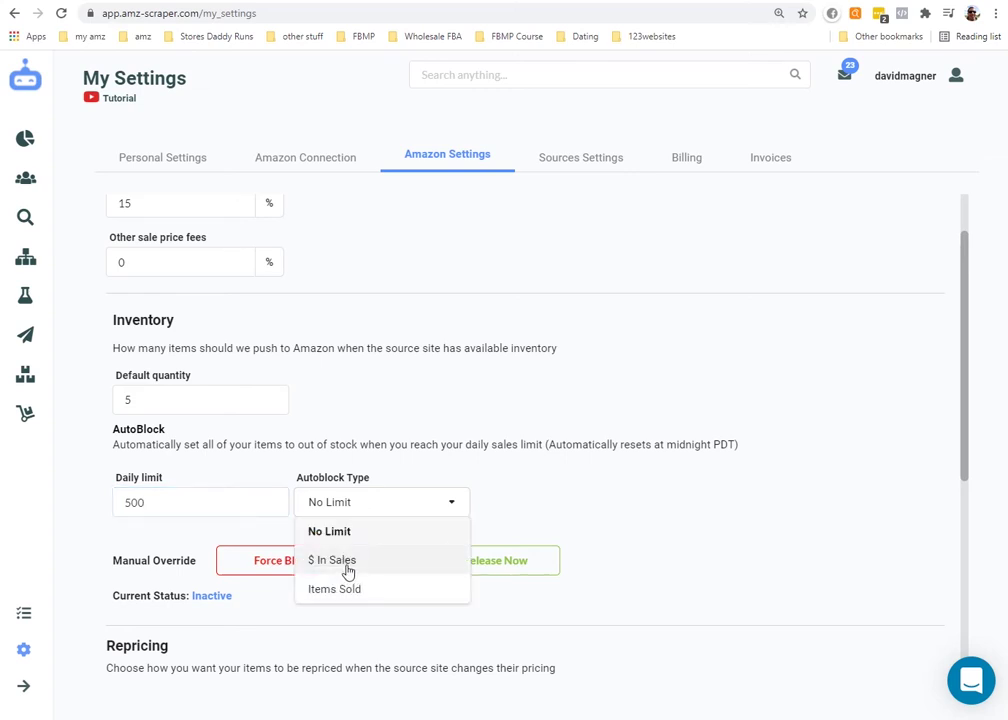
left_click(362, 563)
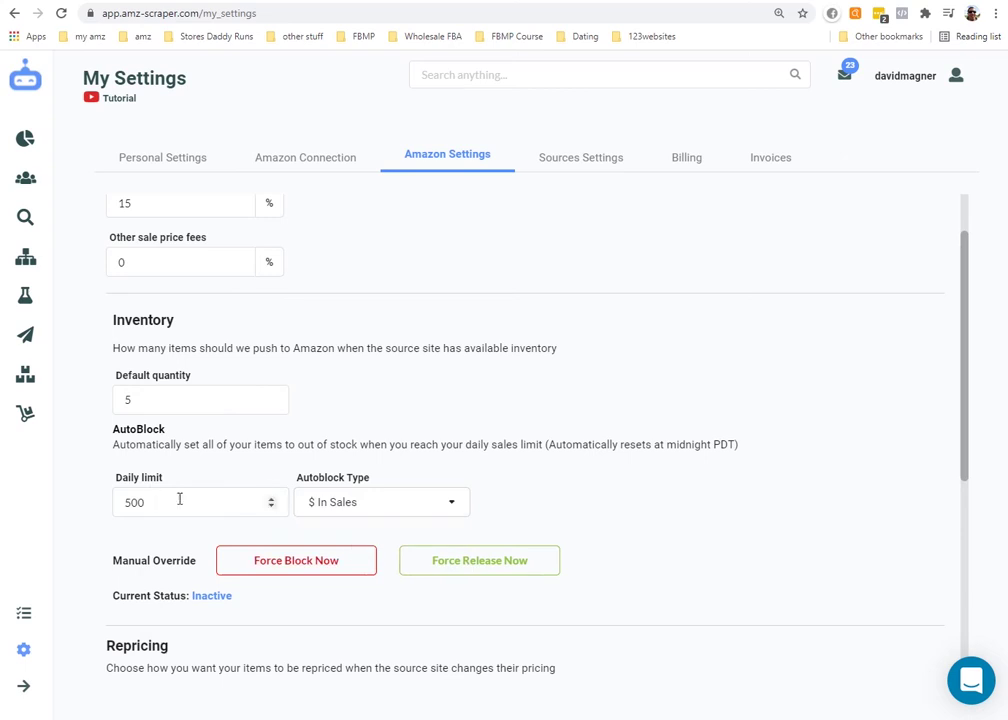
left_click(352, 510)
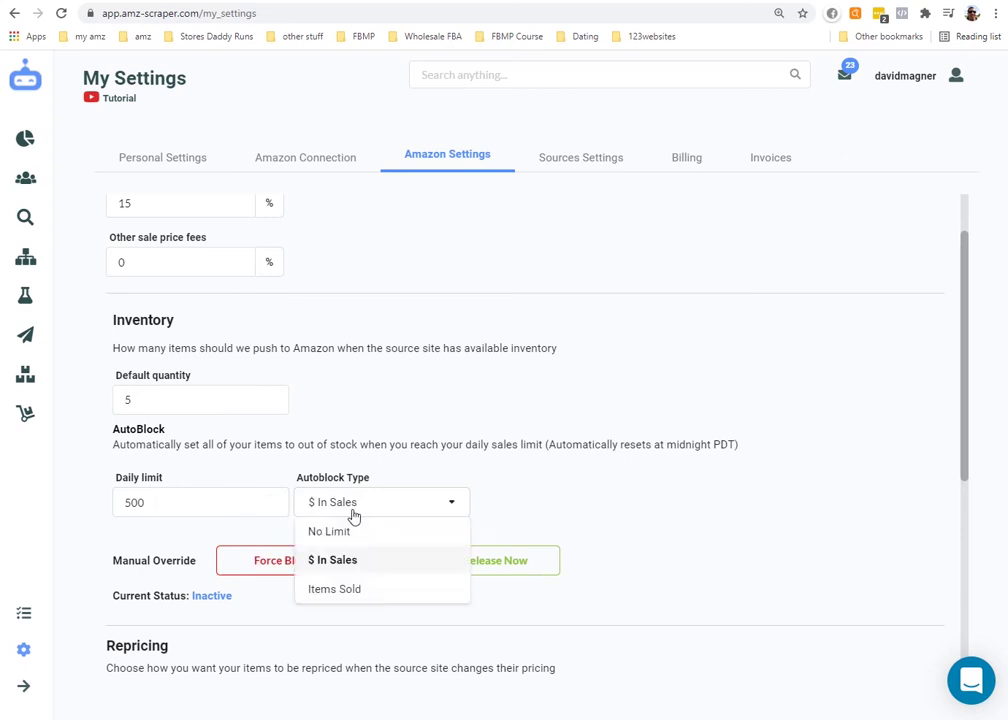
left_click(340, 590)
left_click_drag(205, 511, 112, 502)
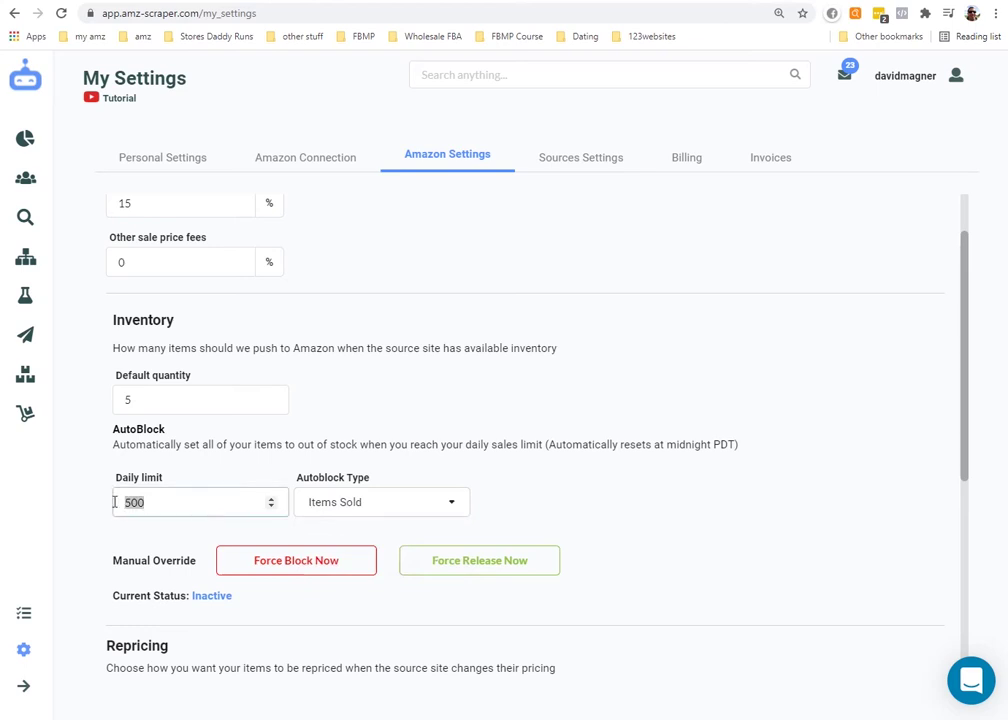
Step: Reset the autoblock type to No Limit and clear the daily limit
left_click(349, 510)
left_click(349, 533)
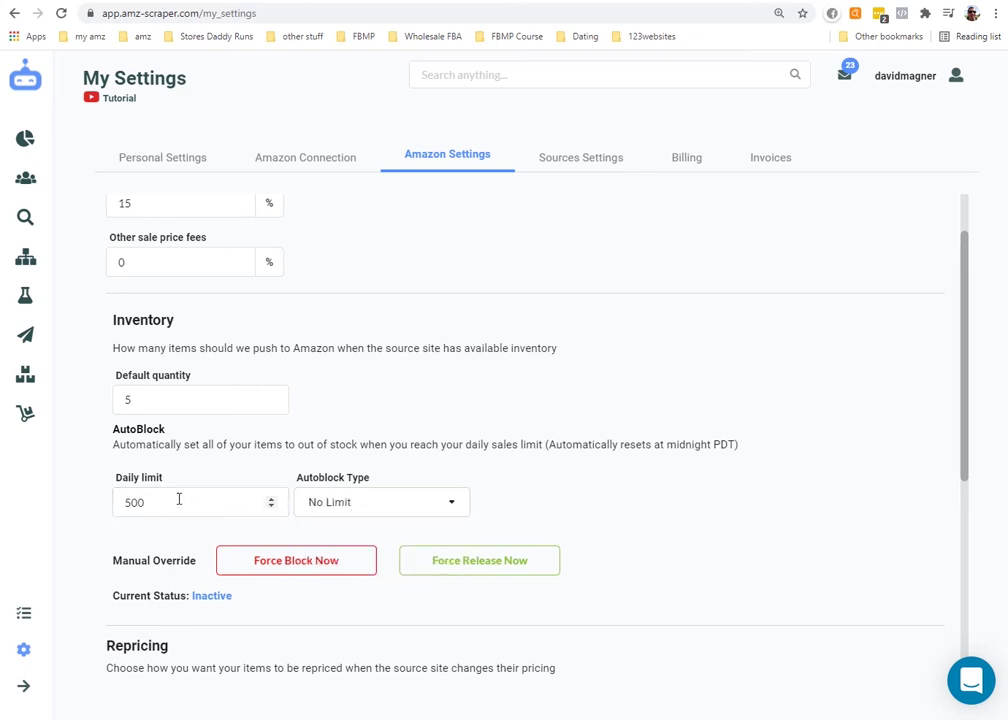
key("BackSpace")
Step: Choose Beat Lowest - Min Profit as the repricing strategy
scroll(499, 510, "down", 2)
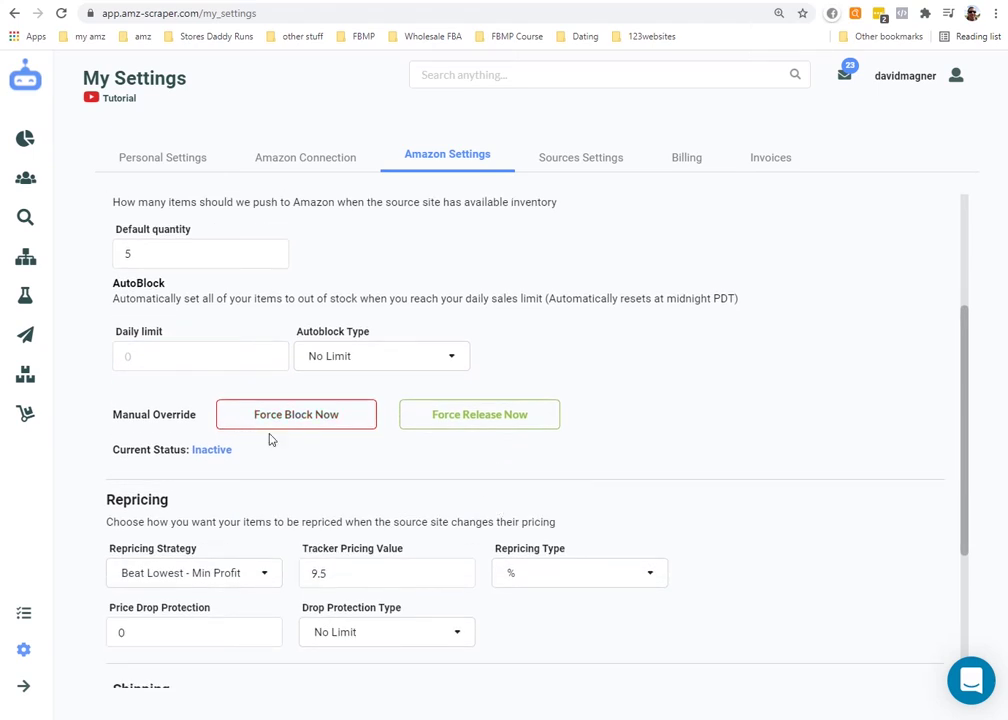
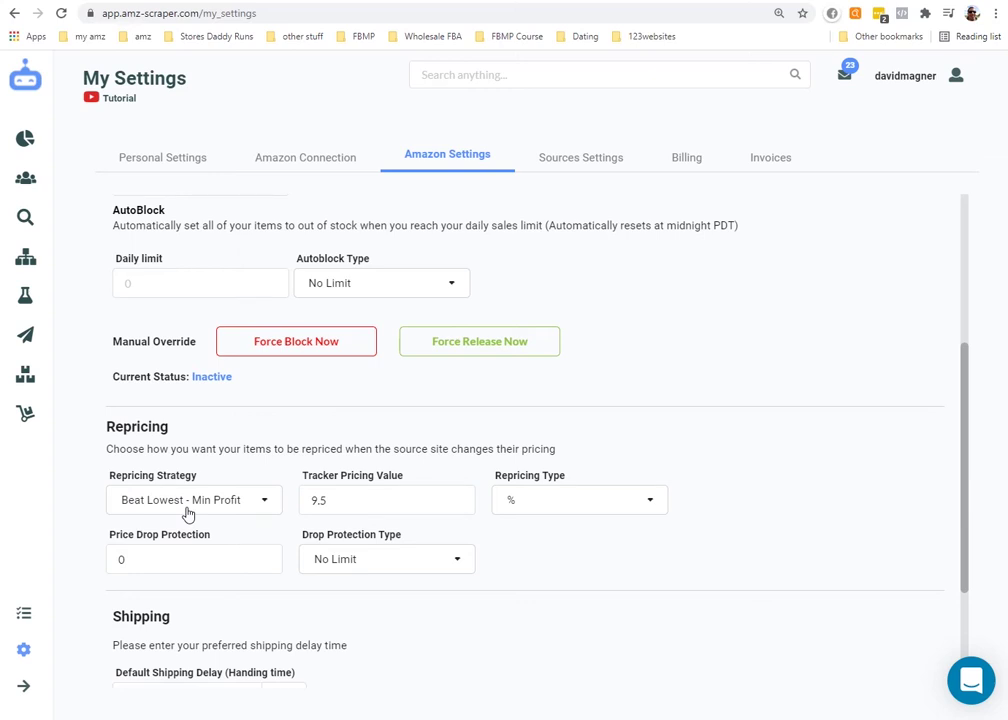
left_click(187, 505)
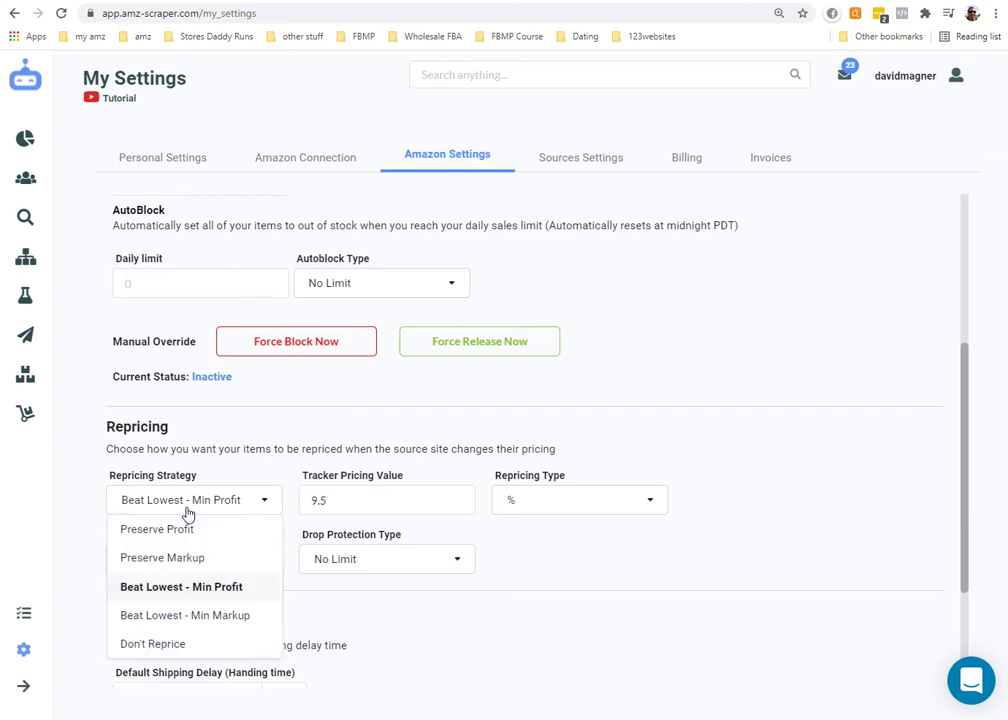
left_click(185, 592)
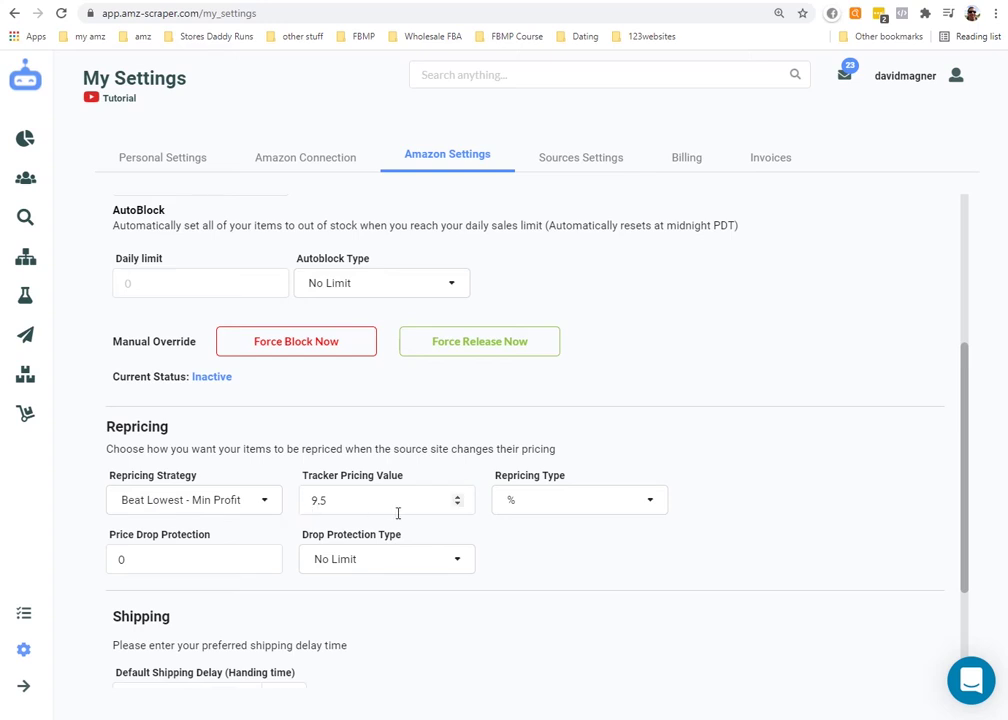
Step: Check the tracker pricing value and the options available for the repricing type
left_click_drag(330, 503, 292, 506)
left_click(547, 556)
left_click_drag(341, 497, 299, 500)
left_click(551, 551)
left_click(513, 509)
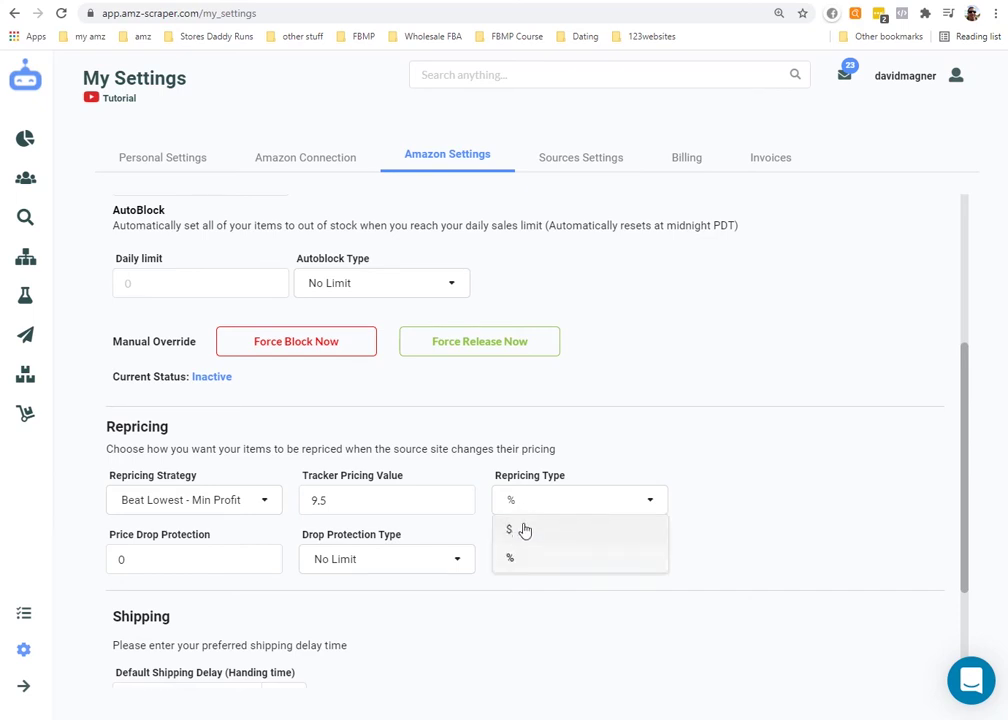
left_click(757, 522)
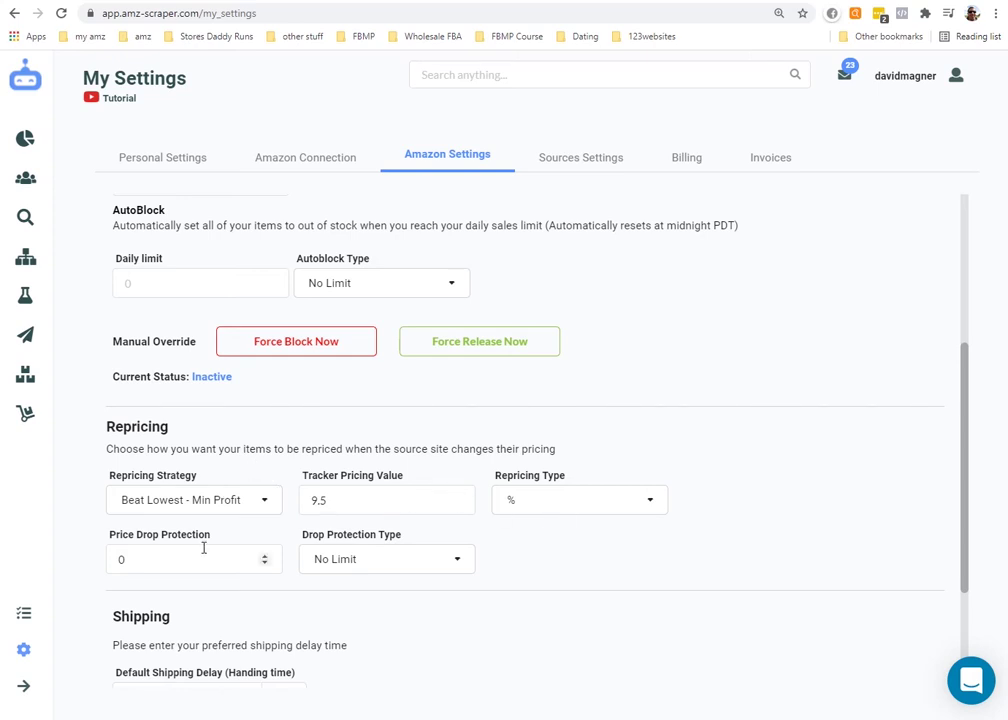
Step: Set the drop protection type to % and the price drop protection to 50
scroll(203, 548, "down", 1)
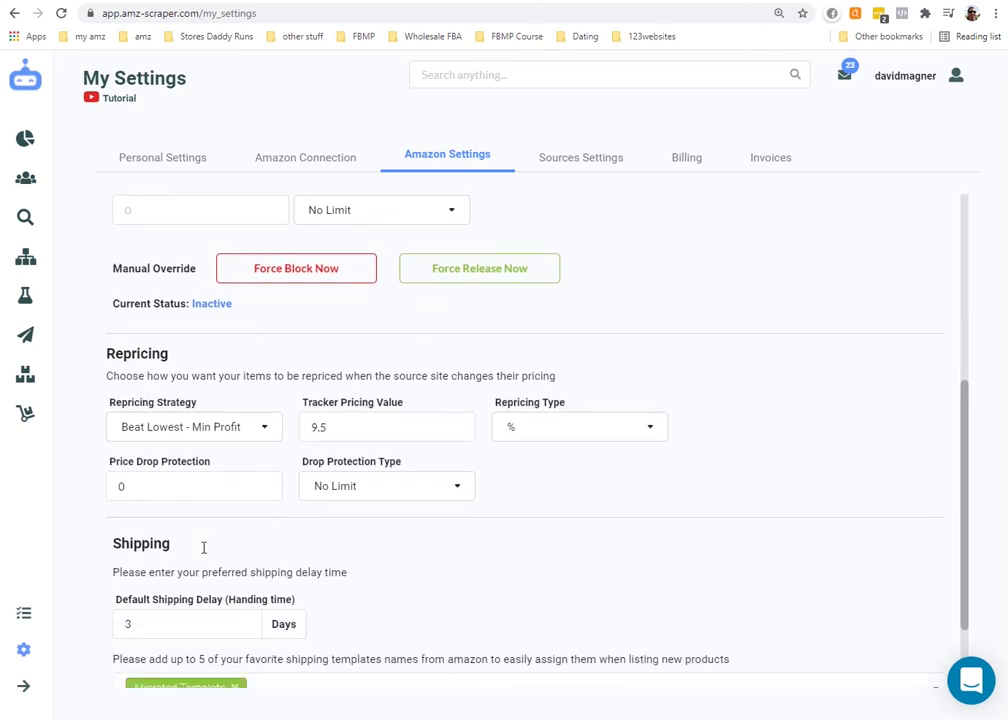
left_click(199, 491)
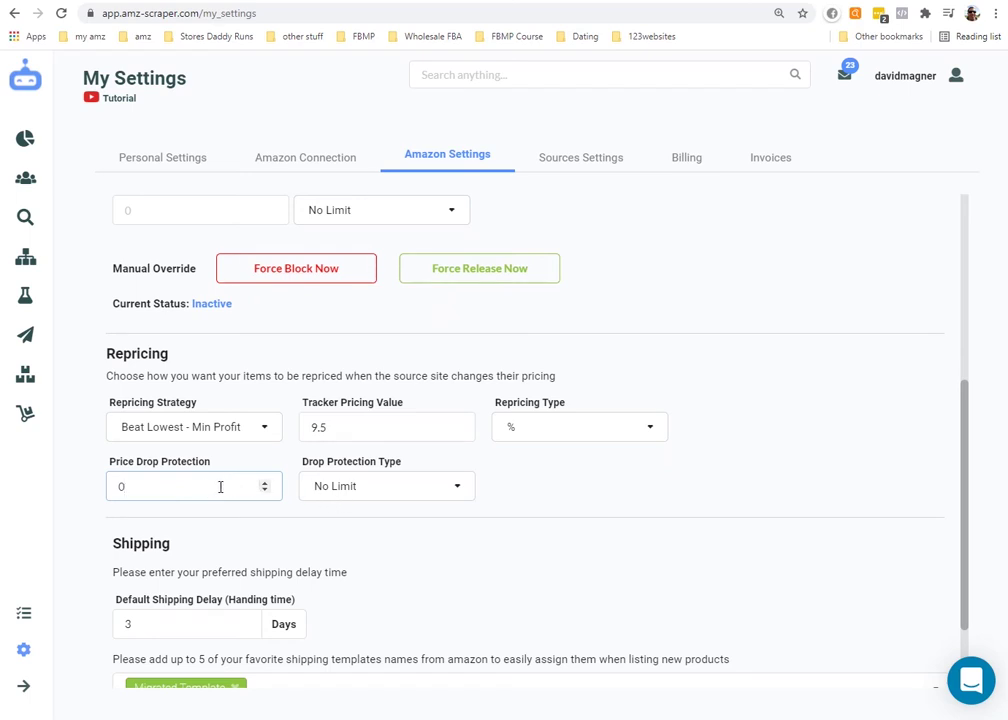
left_click(312, 486)
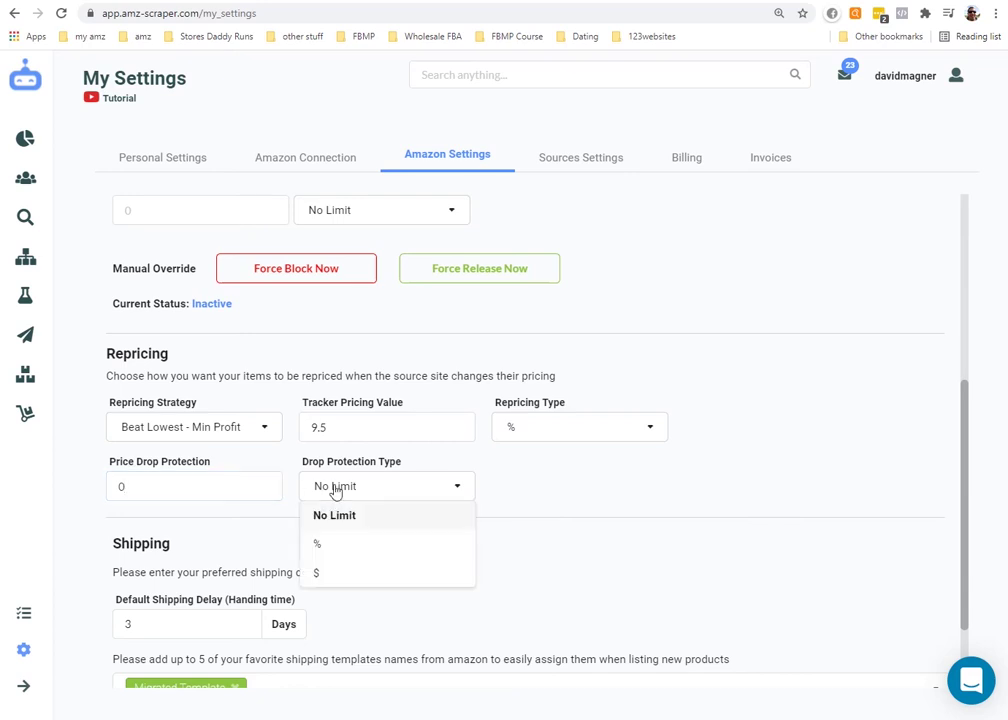
left_click(337, 545)
left_click_drag(190, 483, 99, 477)
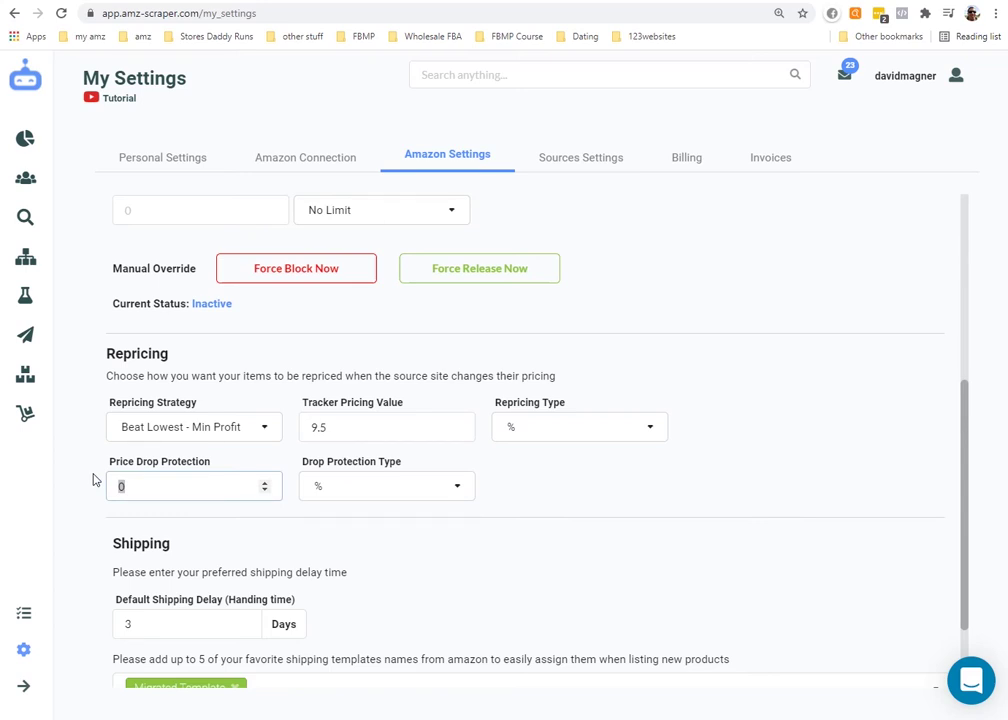
type("50")
left_click(409, 497)
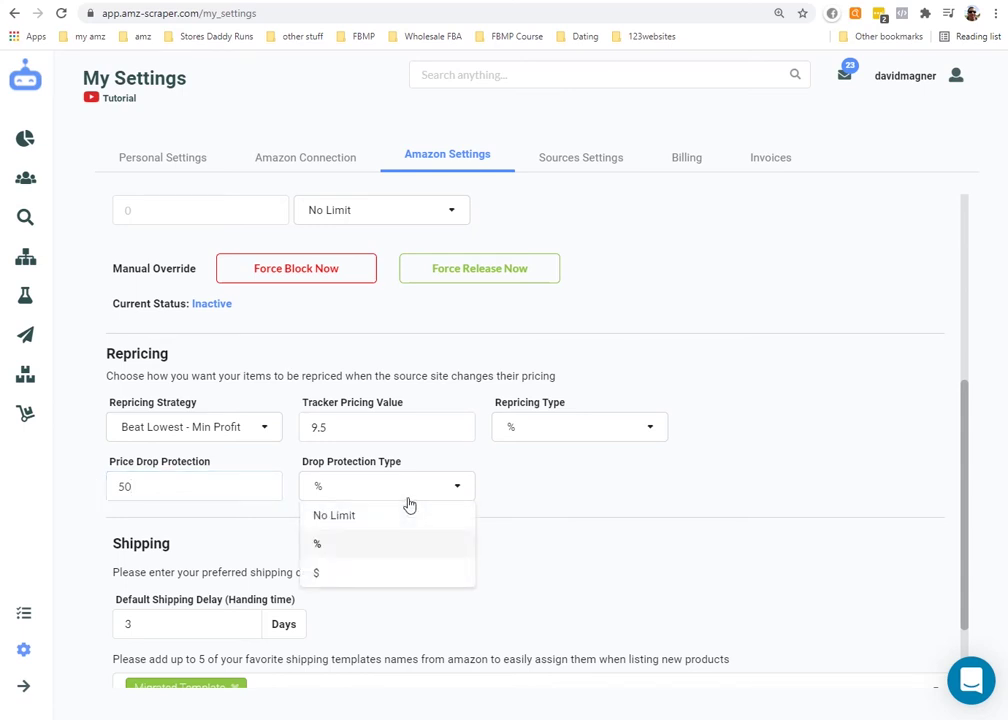
left_click(151, 482)
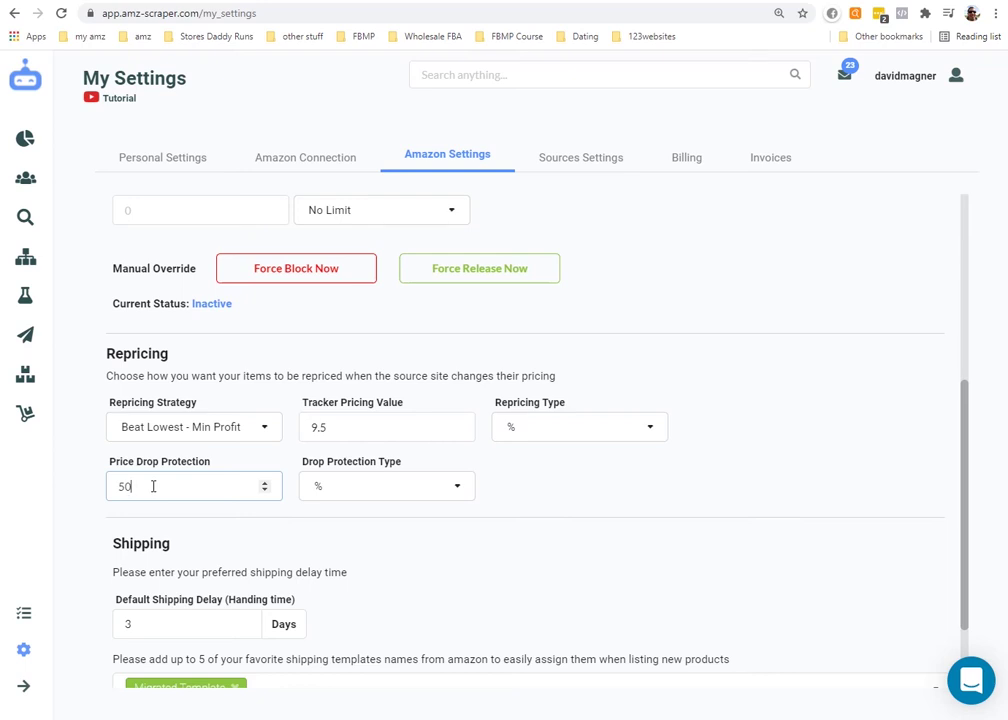
Step: Reset the drop protection type to No Limit and clear the price drop protection value
left_click(346, 490)
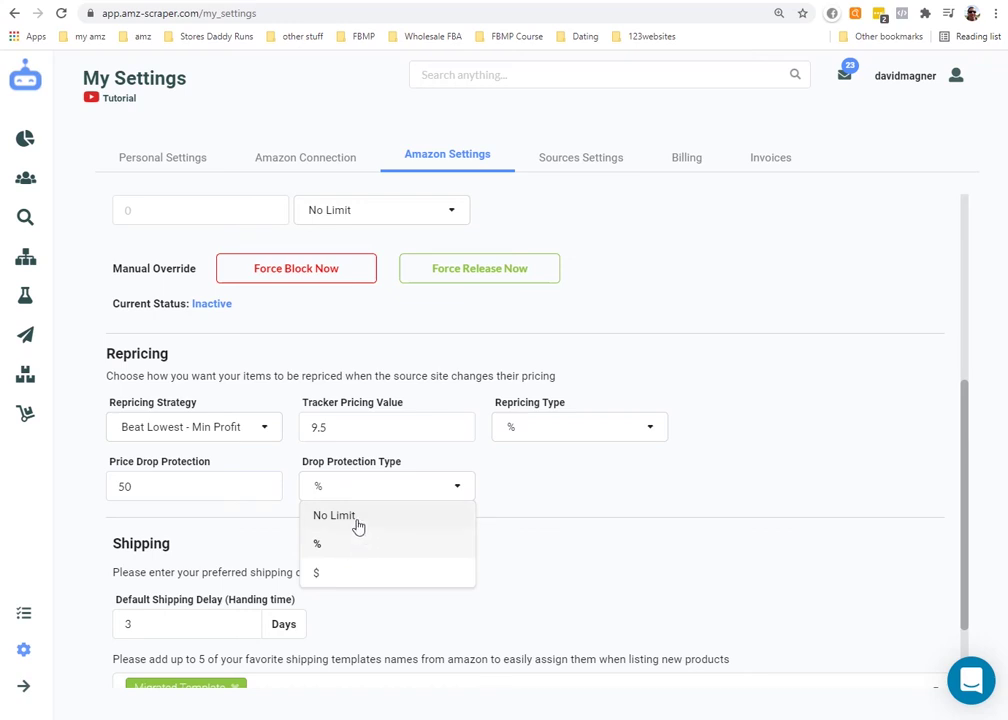
left_click(355, 522)
left_click_drag(110, 480, 79, 485)
key("BackSpace")
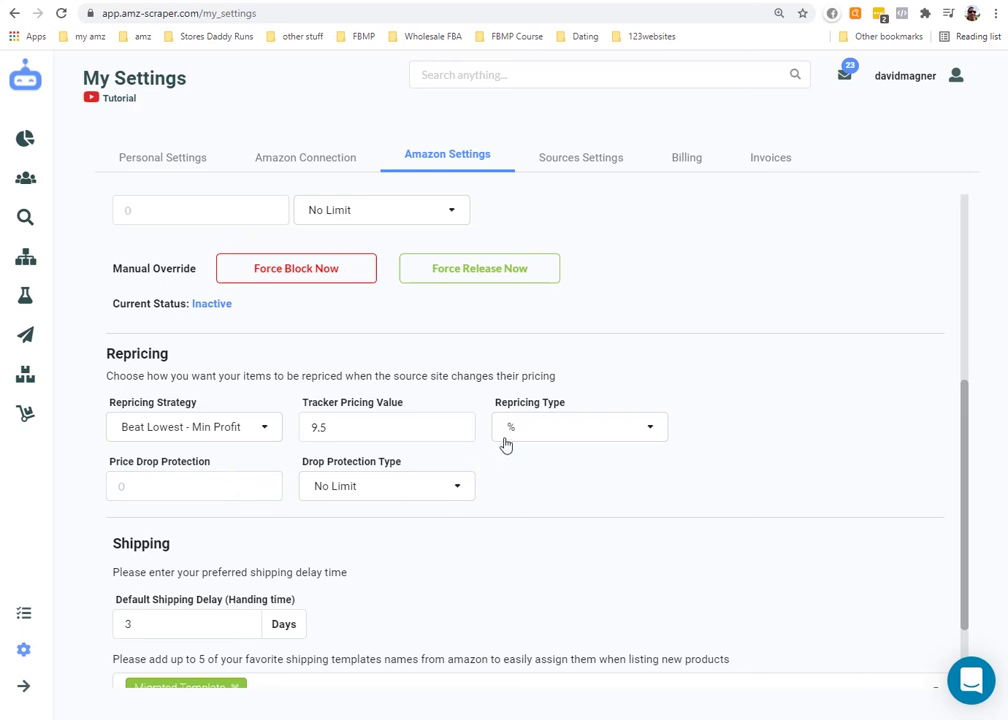
double_click(334, 428)
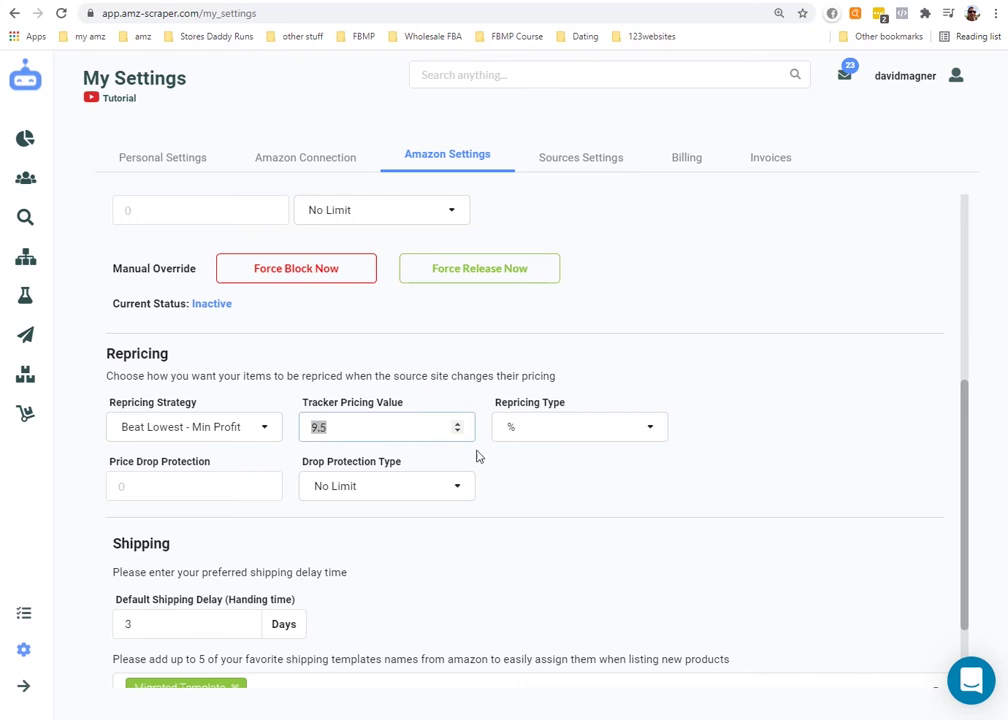
left_click(565, 477)
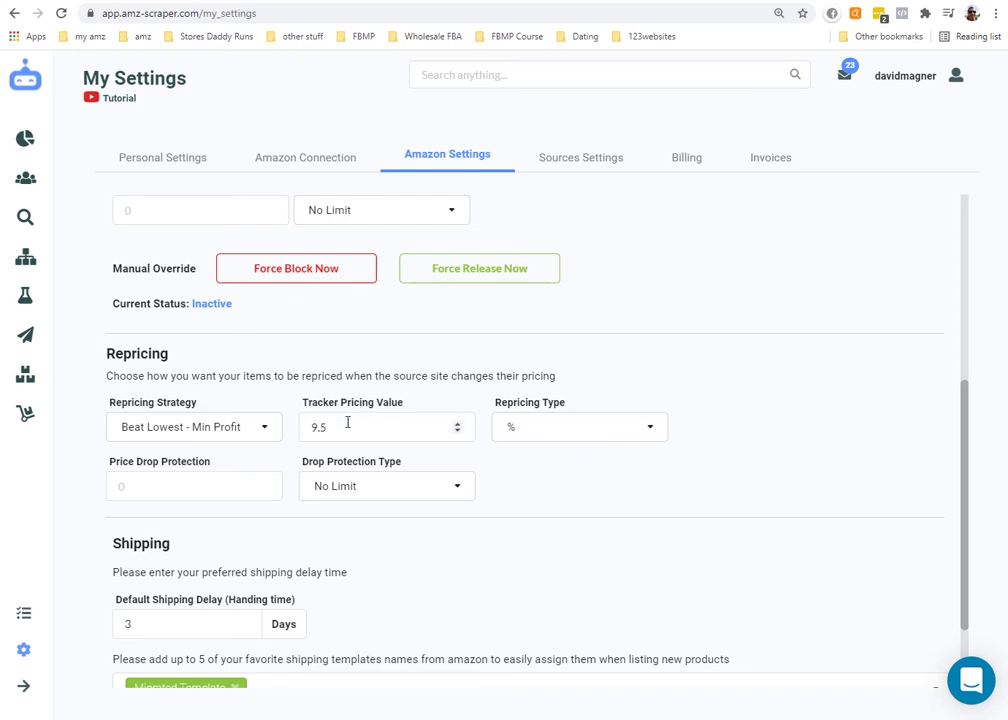
Step: Try other default shipping delay values in the Shipping section and return the delay to 3 days
scroll(396, 441, "down", 2)
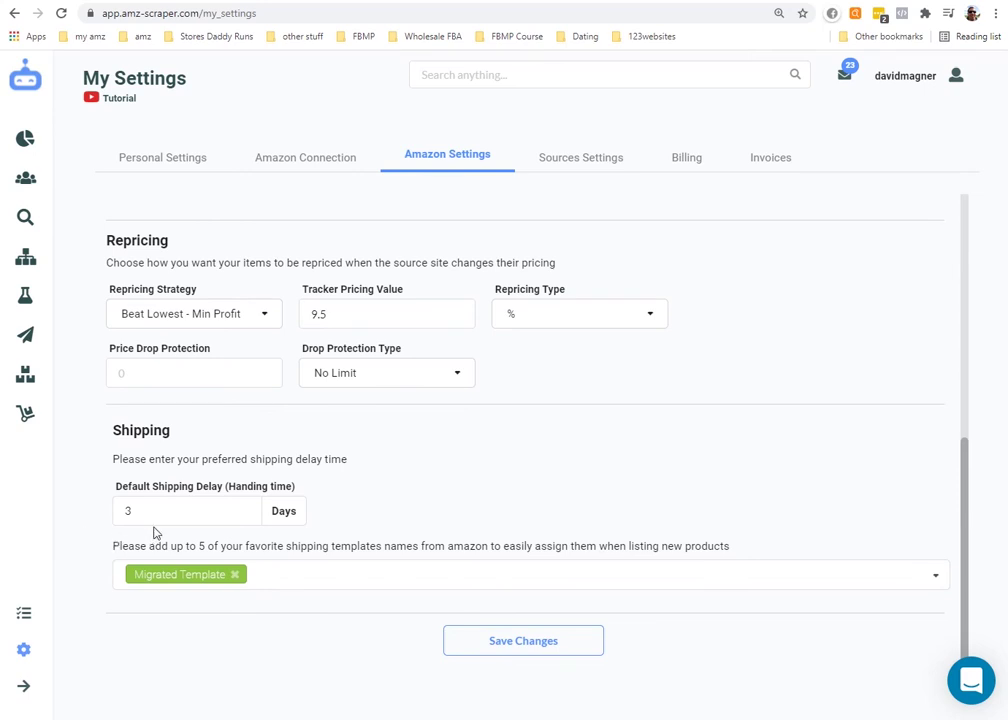
left_click(244, 509)
left_click(244, 509)
left_click(244, 515)
left_click(244, 515)
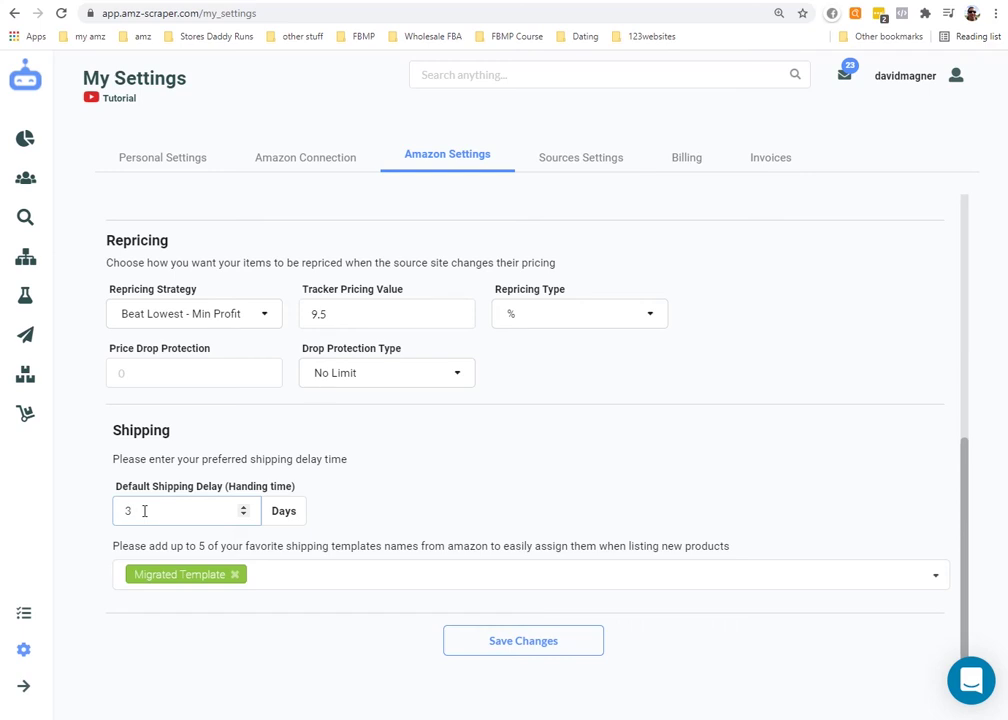
left_click(243, 507)
left_click(244, 517)
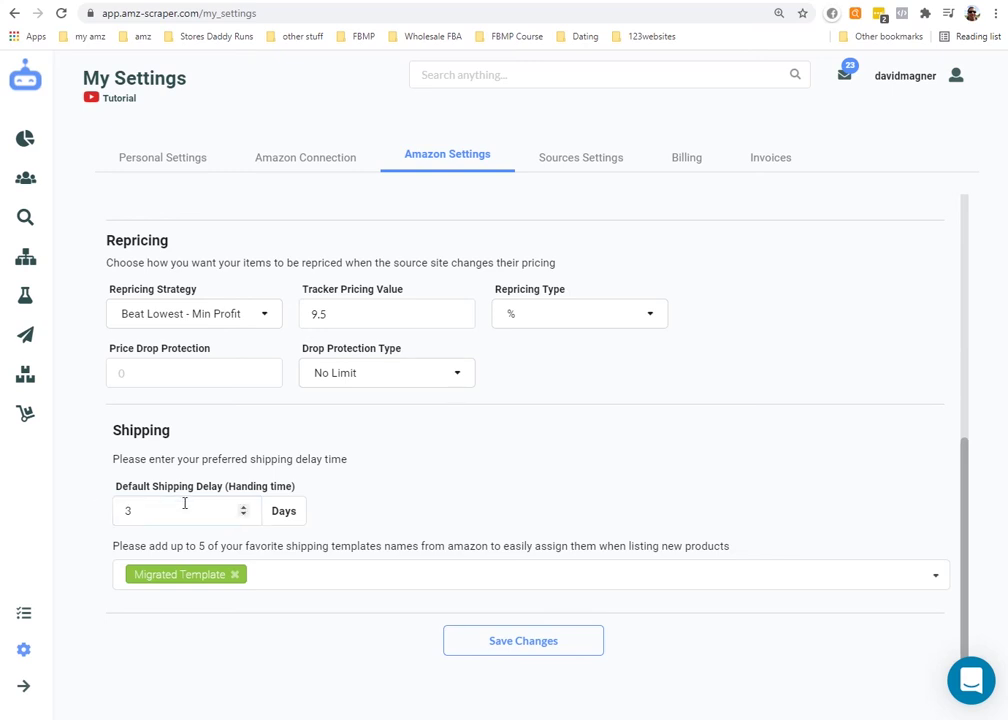
Step: Set the default shipping delay to 4 days and highlight the instruction about adding favorite shipping templates
left_click(246, 508)
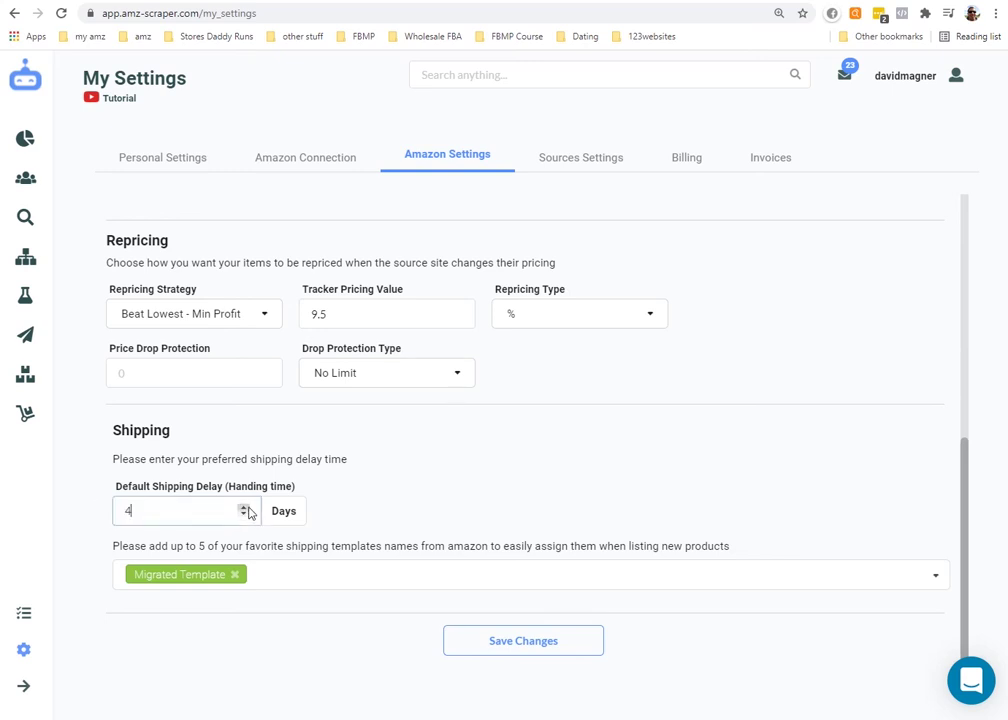
left_click(248, 508)
left_click(242, 514)
left_click_drag(135, 546, 414, 547)
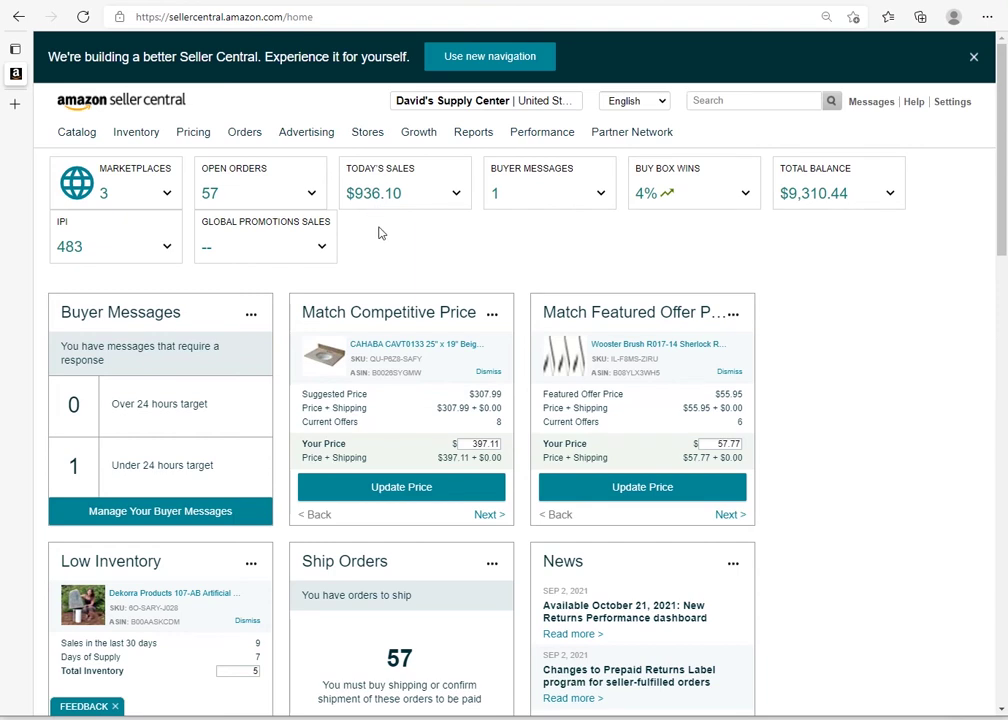
Step: Open the shipping templates in the seller account's shipping settings and highlight the Migrated Template name
mouse_move(955, 104)
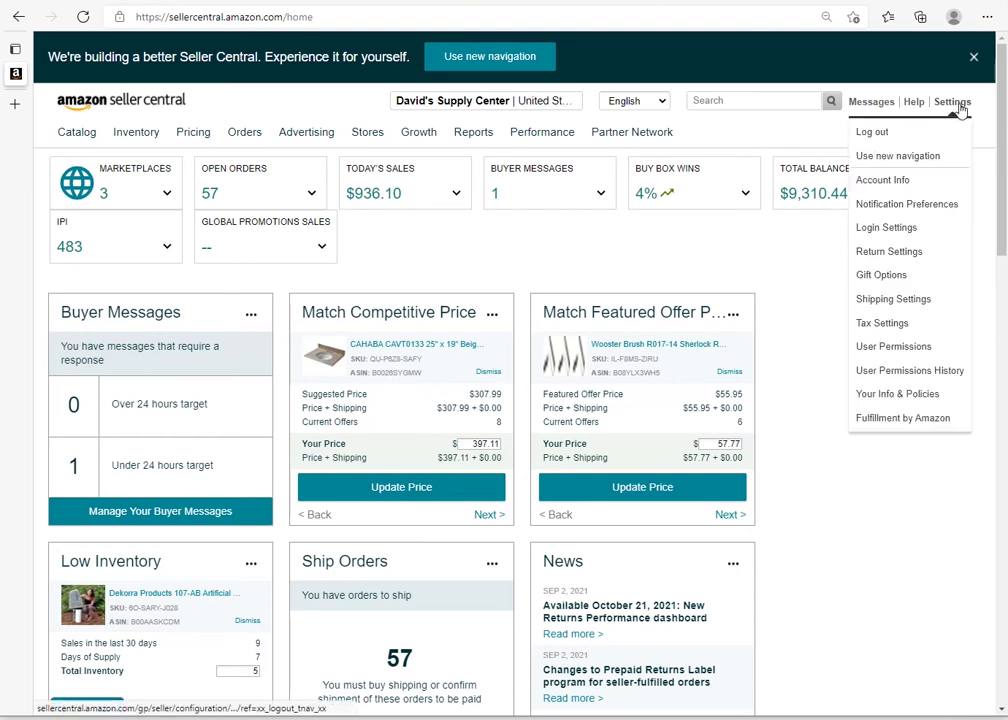
left_click(922, 300)
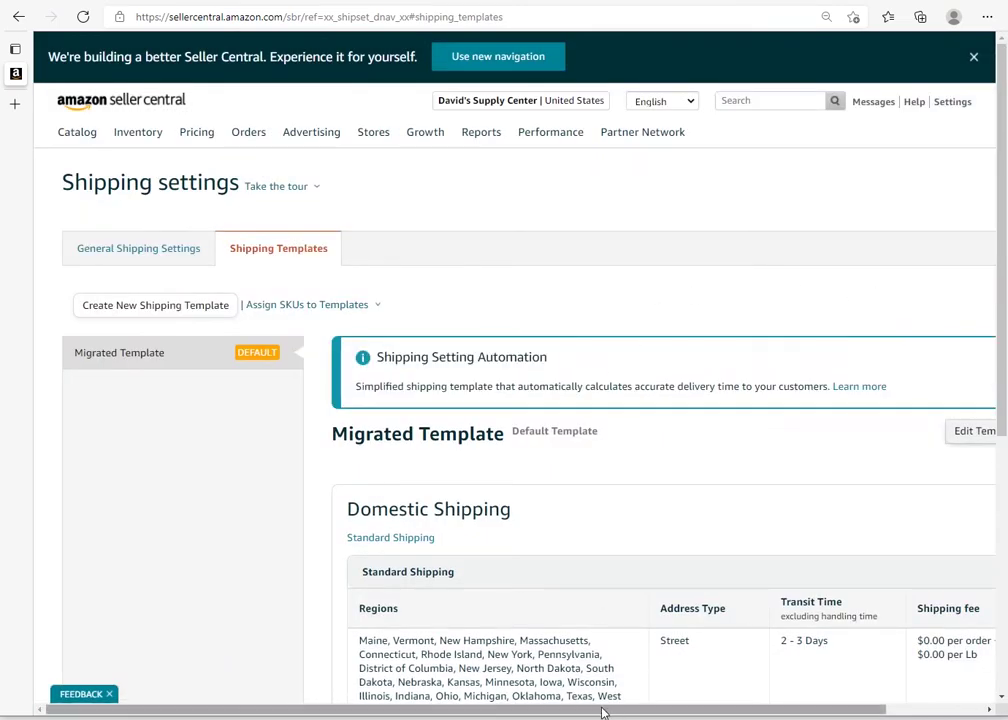
left_click_drag(603, 711, 770, 711)
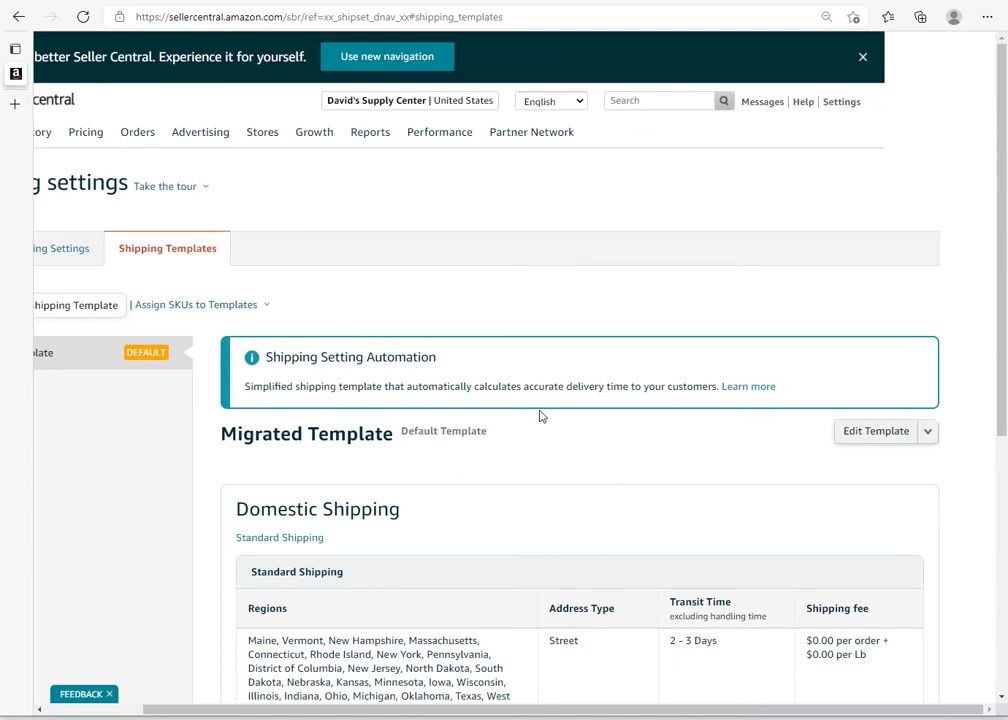
scroll(430, 416, "down", 3)
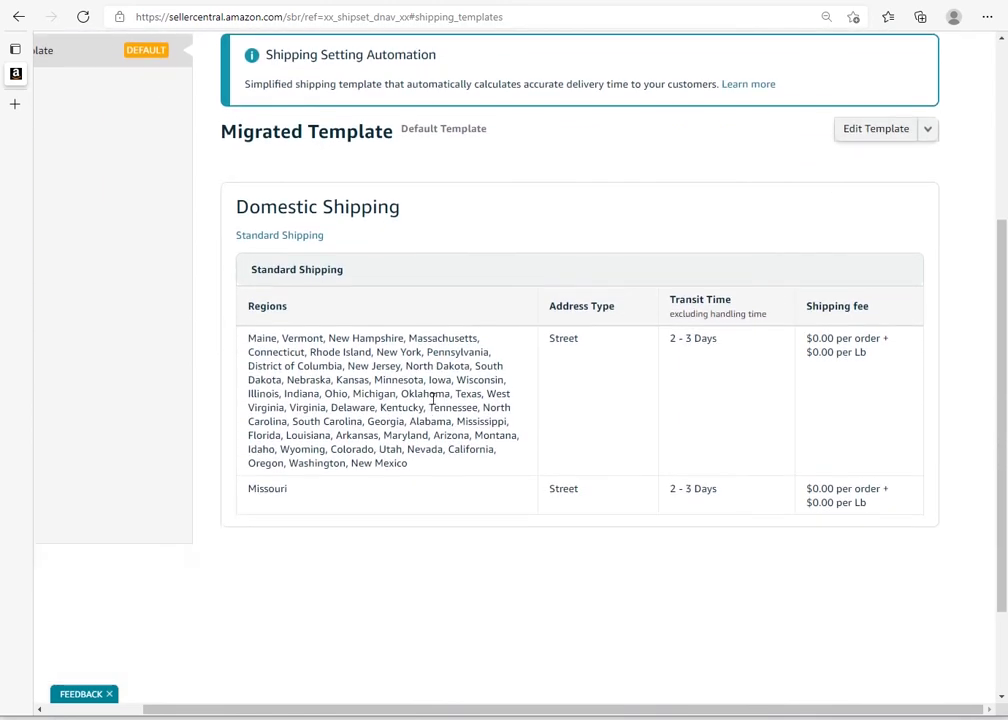
scroll(432, 404, "up", 3)
left_click_drag(398, 433, 226, 432)
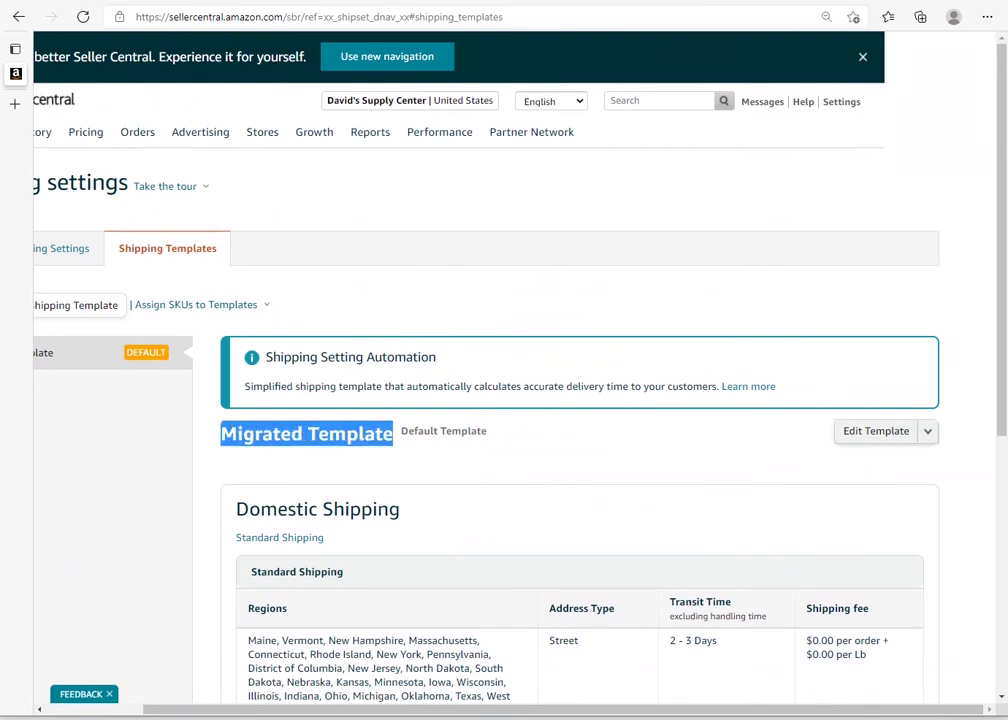
Step: Switch back to amz-scraper and check the favorite shipping templates field for the Migrated Template entry
key("alt+Tab")
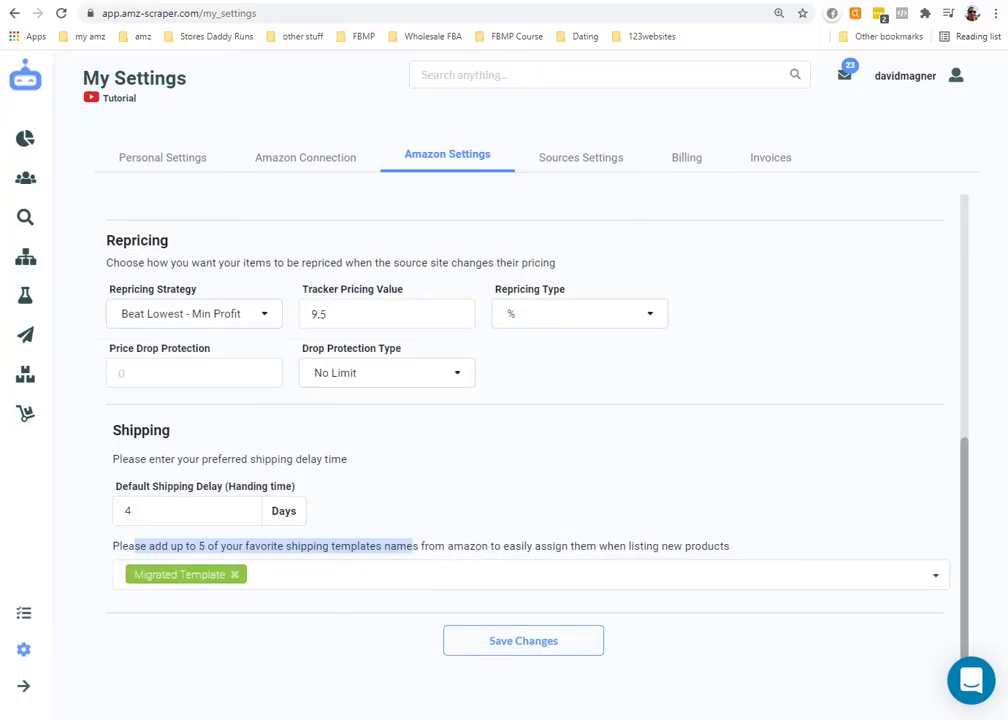
left_click(276, 577)
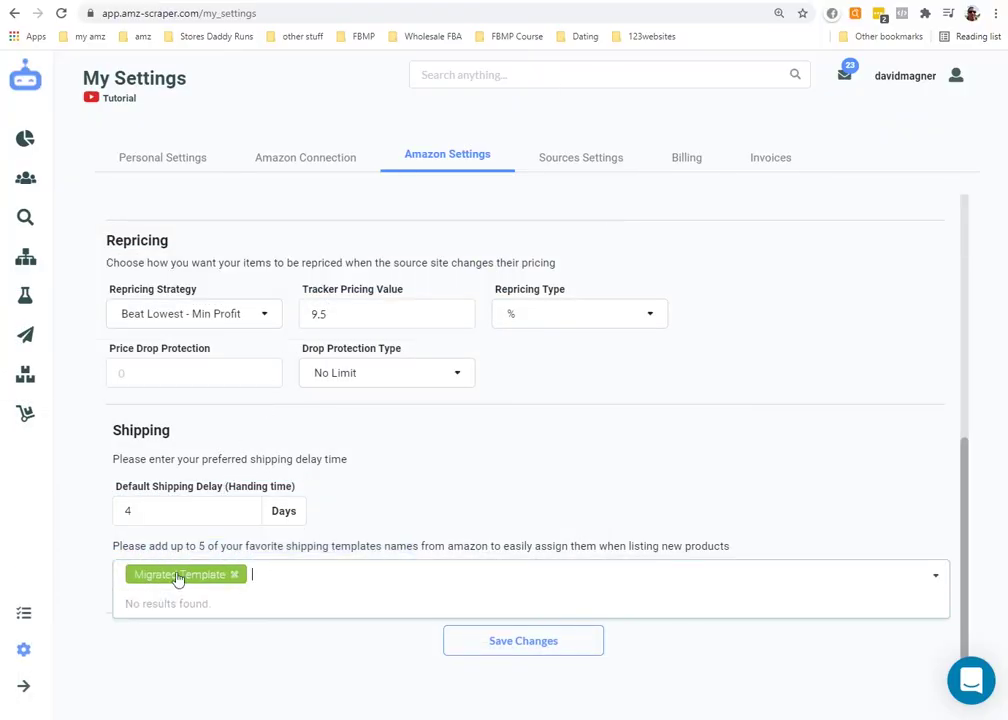
left_click(214, 655)
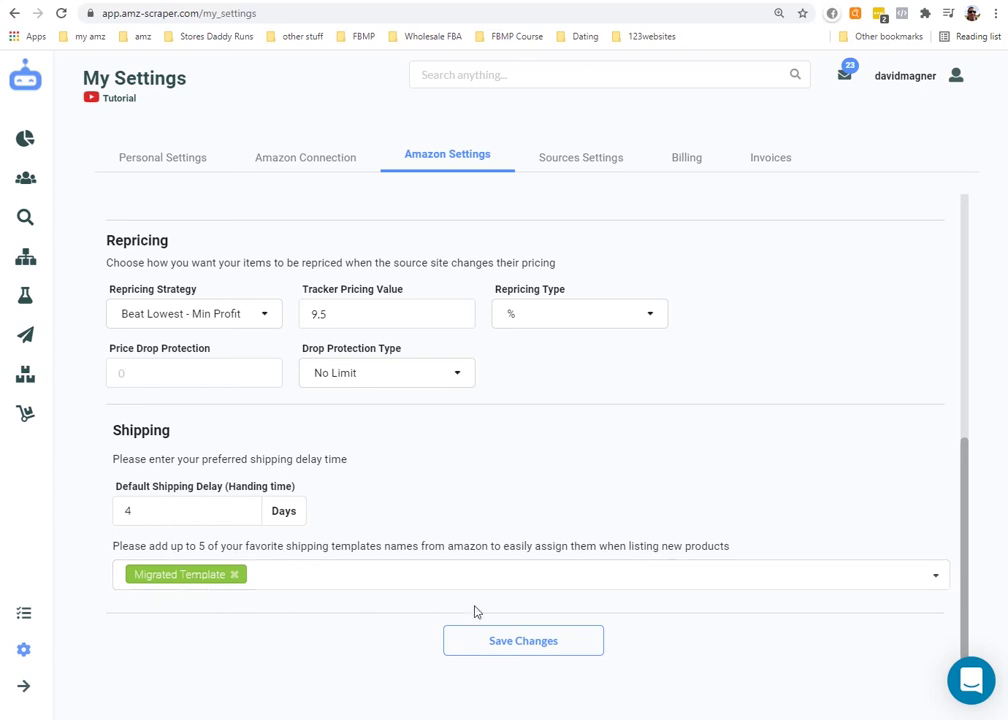
Step: Open the Sources Settings and highlight the Walmart and Home Depot source names
left_click(564, 164)
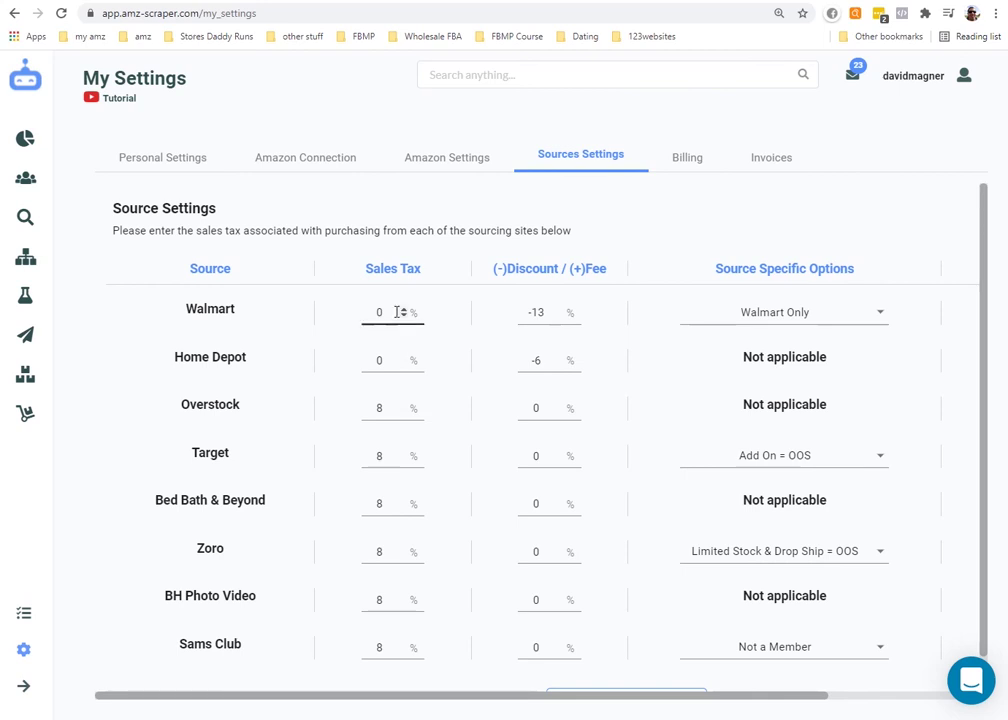
double_click(213, 310)
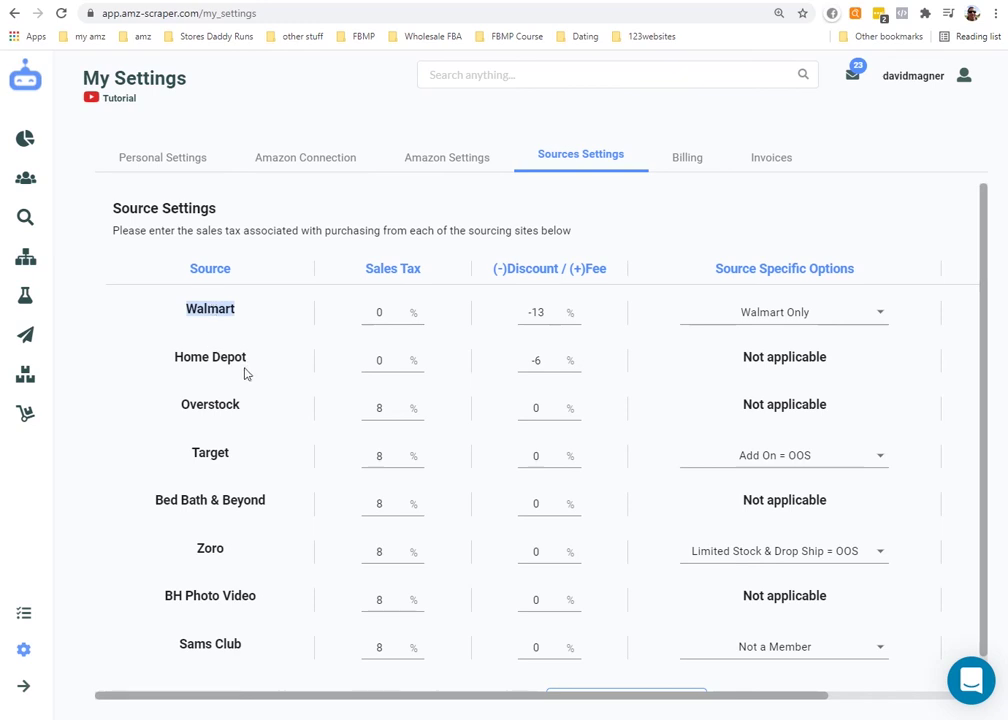
left_click_drag(246, 360, 175, 357)
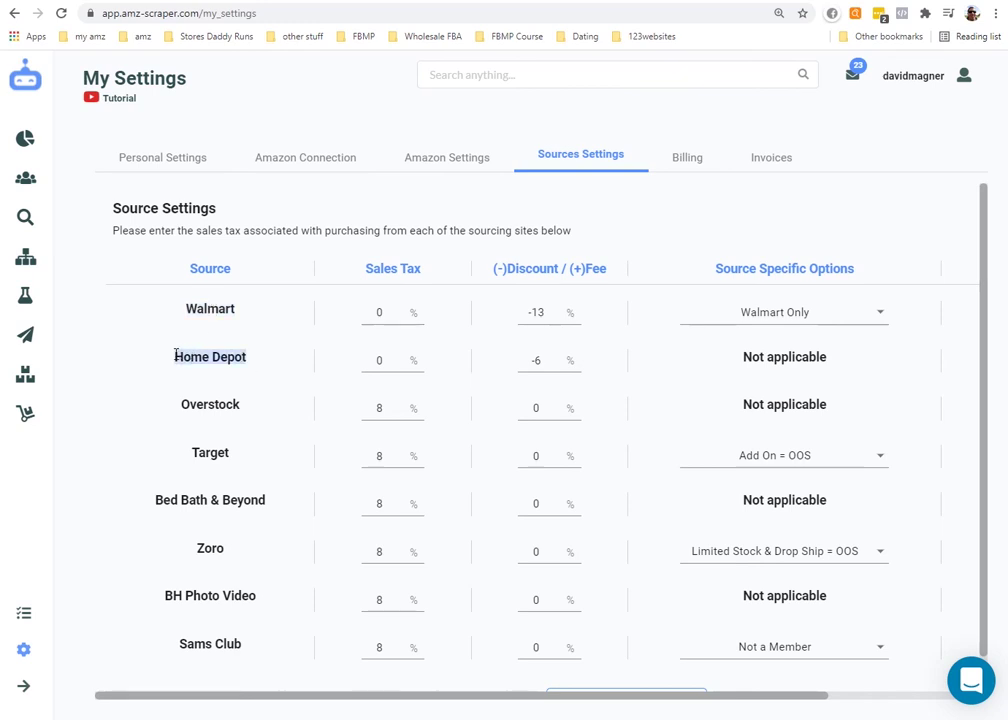
left_click(175, 357)
Step: Set the Home Depot discount/fee to -5%
left_click(547, 363)
double_click(536, 360)
type("8")
left_click(533, 360)
type("-")
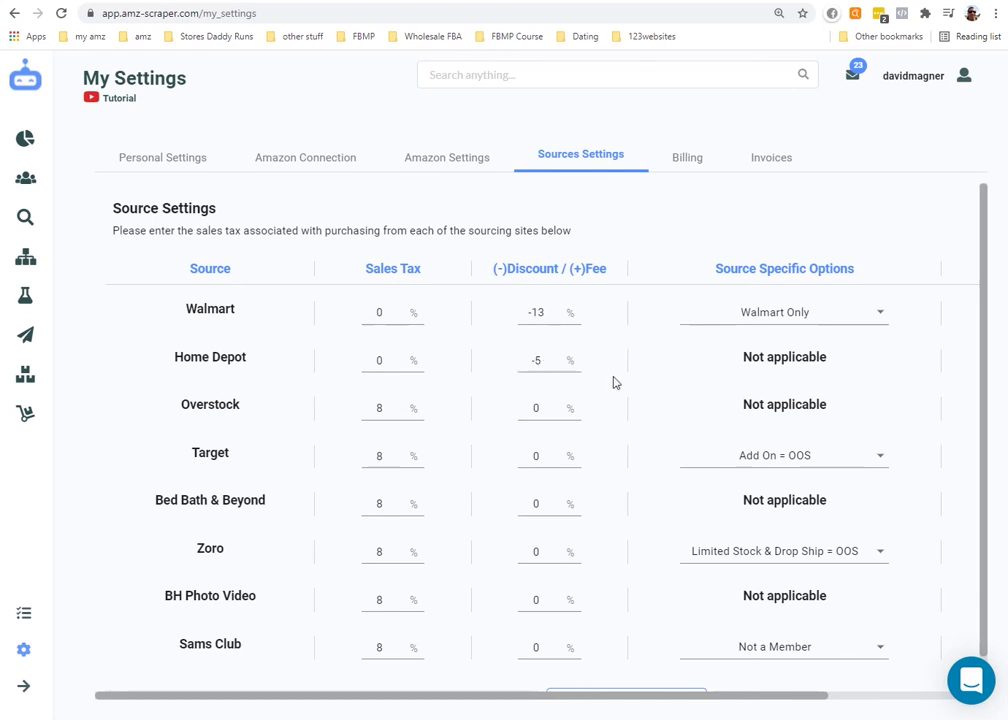
Step: Set the Home Depot discount/fee to -4%
left_click(536, 359)
key("BackSpace")
type("4")
Step: Set the Walmart discount/fee to -5%
left_click(534, 312)
double_click(536, 312)
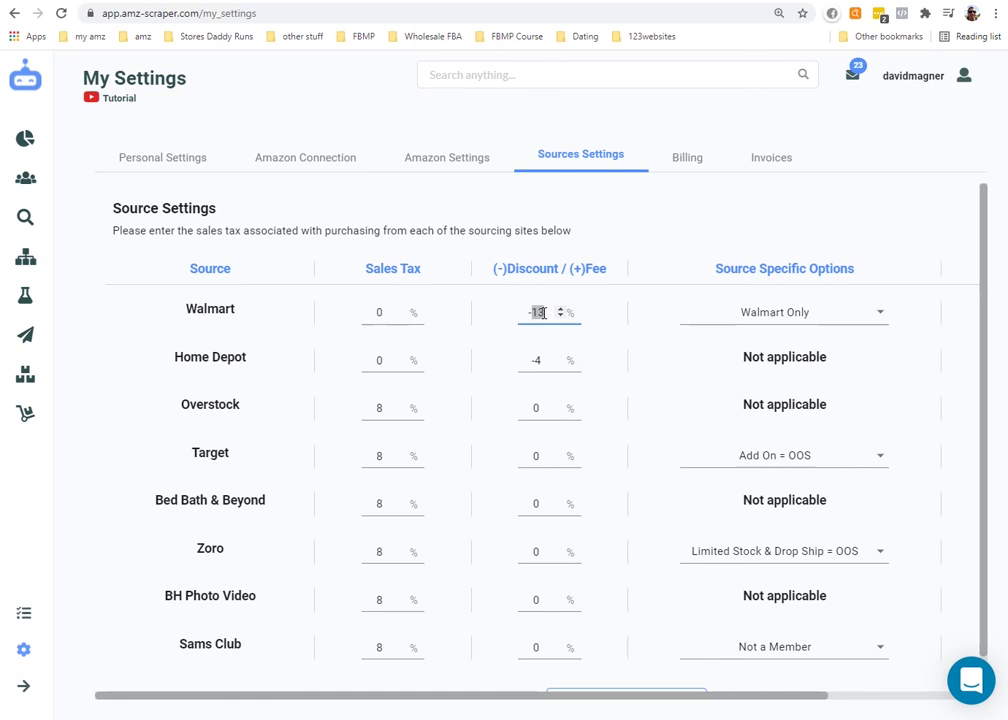
left_click(536, 312)
double_click(536, 312)
type("5")
left_click(534, 313)
key("BackSpace")
type("-")
left_click(539, 312)
left_click(616, 340)
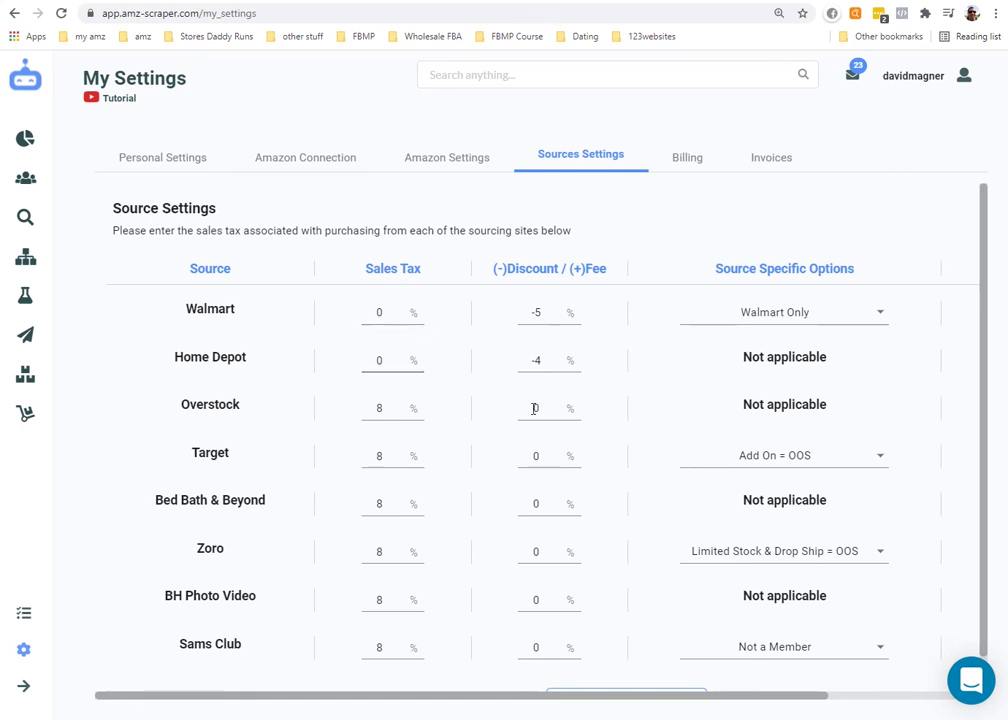
Step: Review the source specific options offered for Walmart and keep Walmart Only selected
left_click(760, 314)
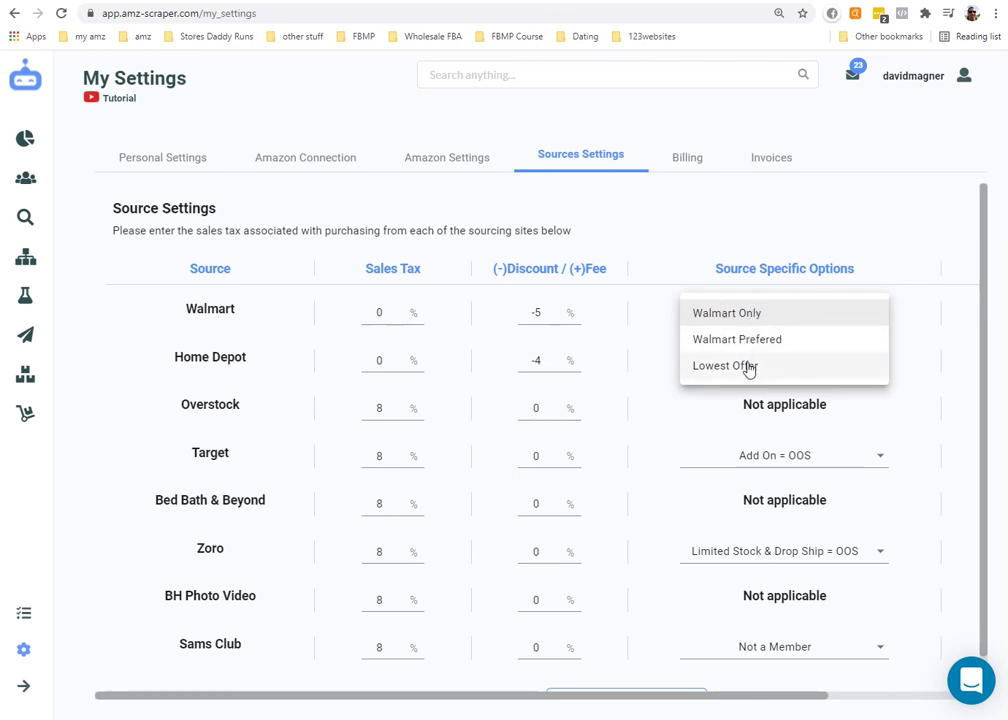
left_click(740, 314)
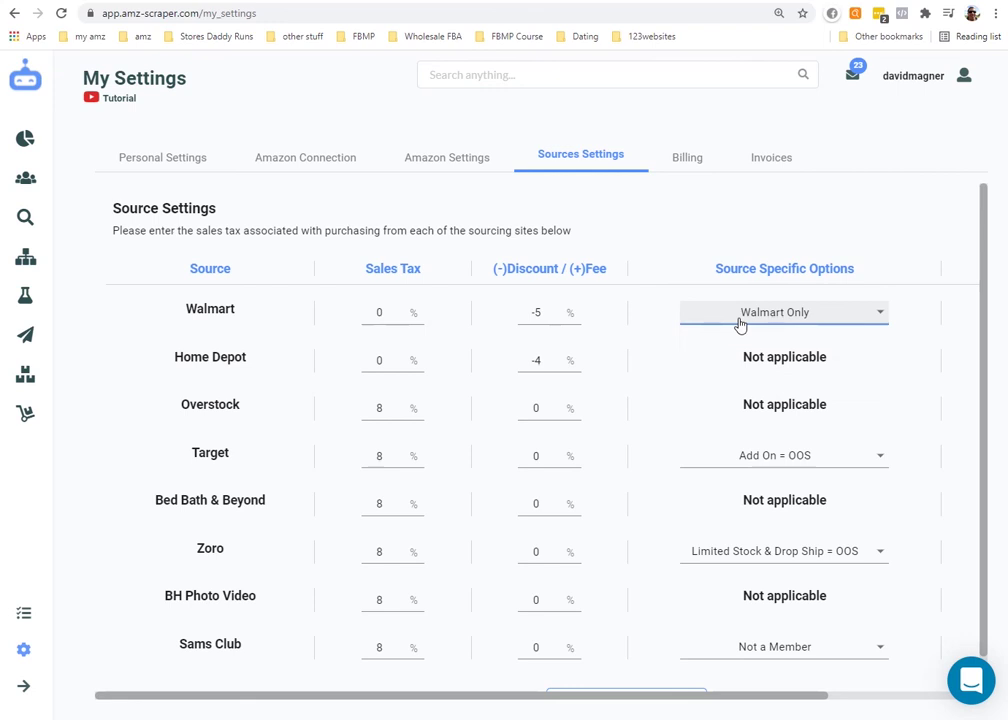
left_click(740, 318)
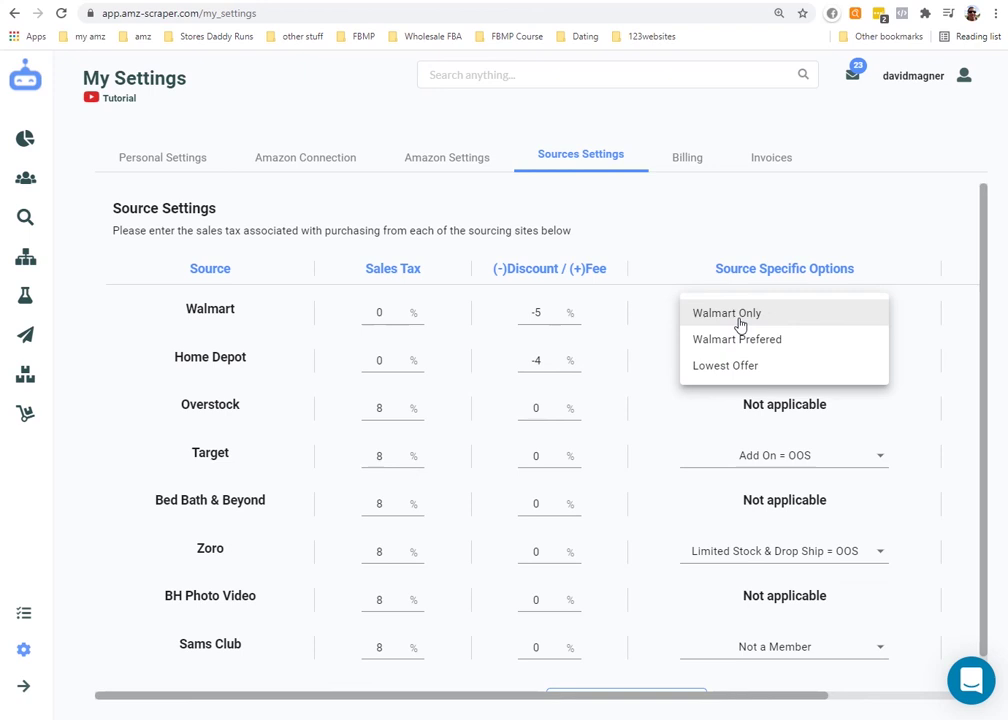
left_click(740, 318)
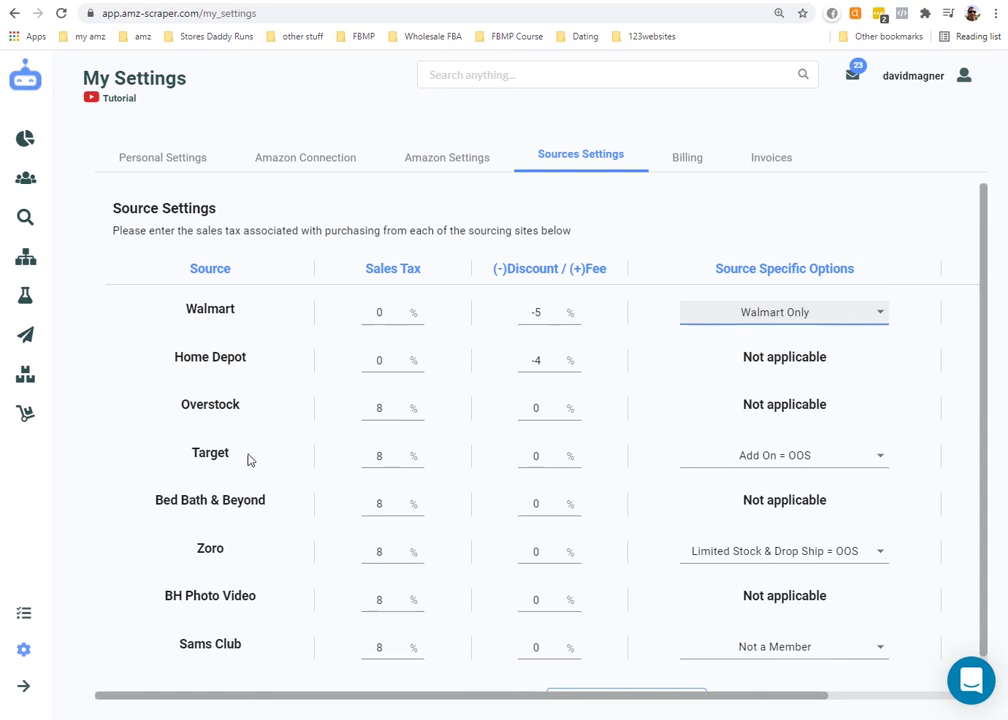
Step: Highlight Overstock, Target and Bed Bath & Beyond in turn and look over the rest of the source list
double_click(210, 402)
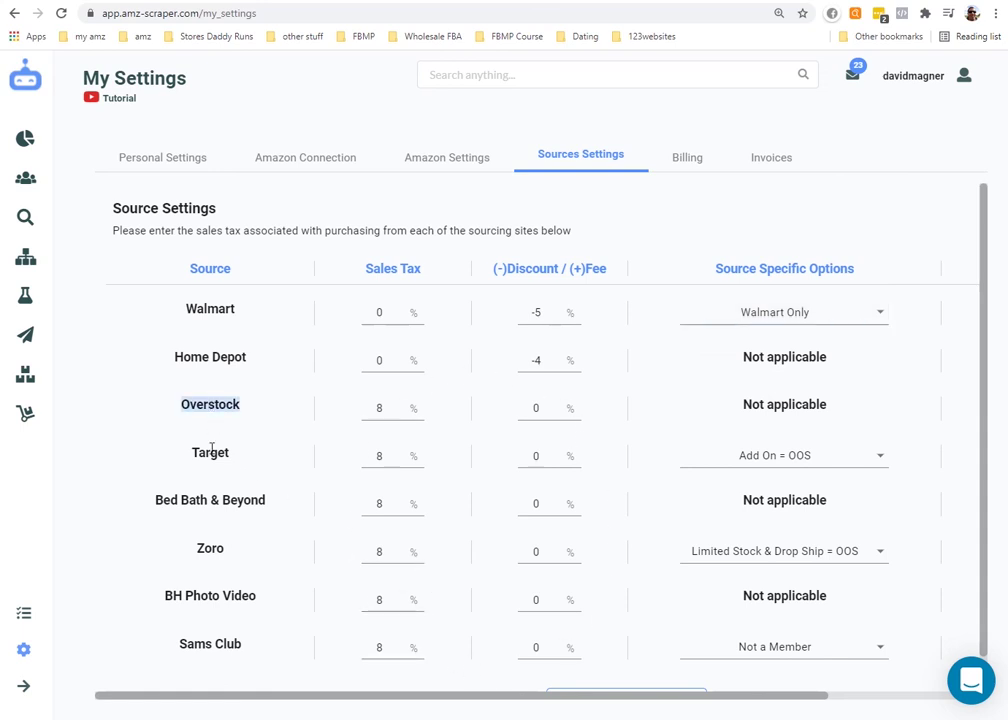
double_click(213, 450)
double_click(215, 499)
scroll(208, 545, "down", 1)
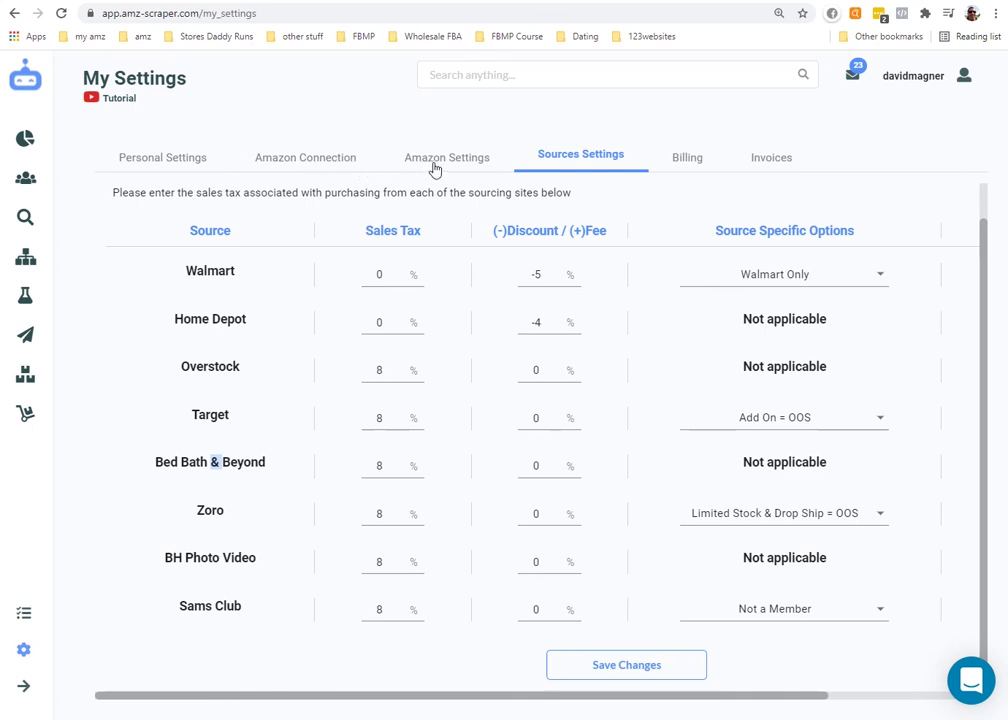
scroll(574, 353, "up", 1)
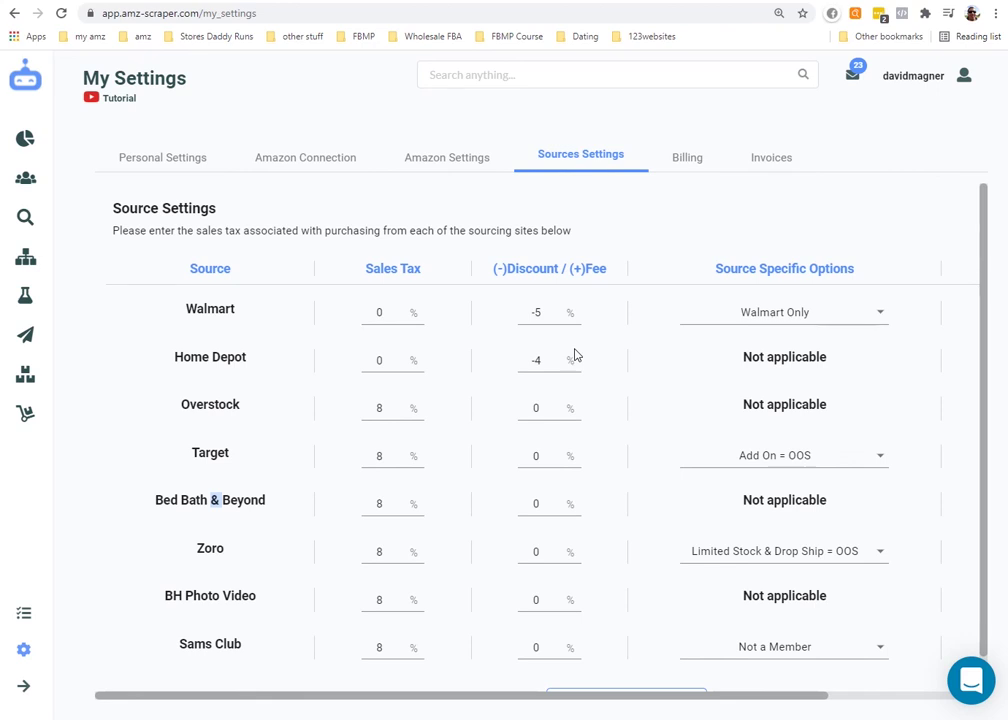
Step: Revisit the Amazon Connection page and review the Amazon Settings as far as the Repricing and Shipping sections
left_click(457, 170)
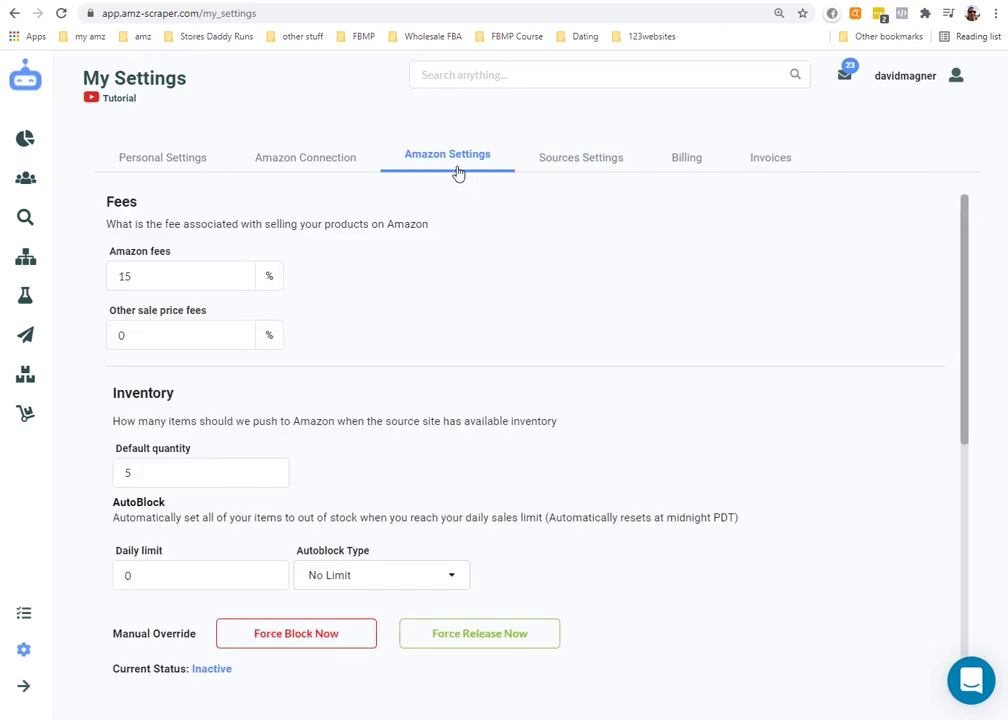
left_click(326, 168)
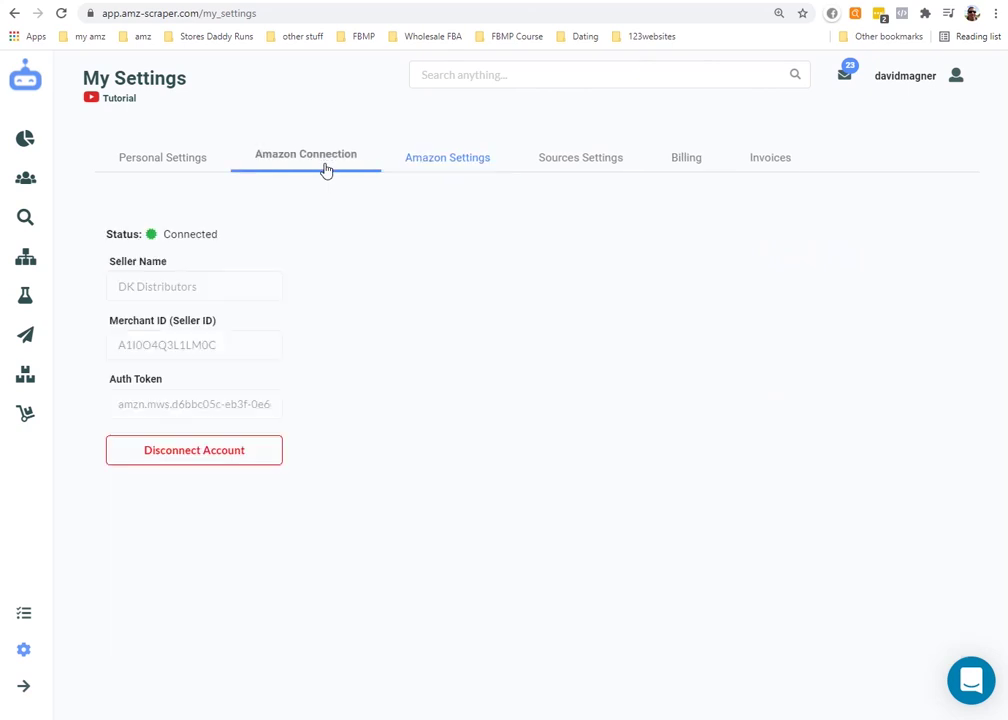
left_click(412, 168)
scroll(443, 270, "down", 2)
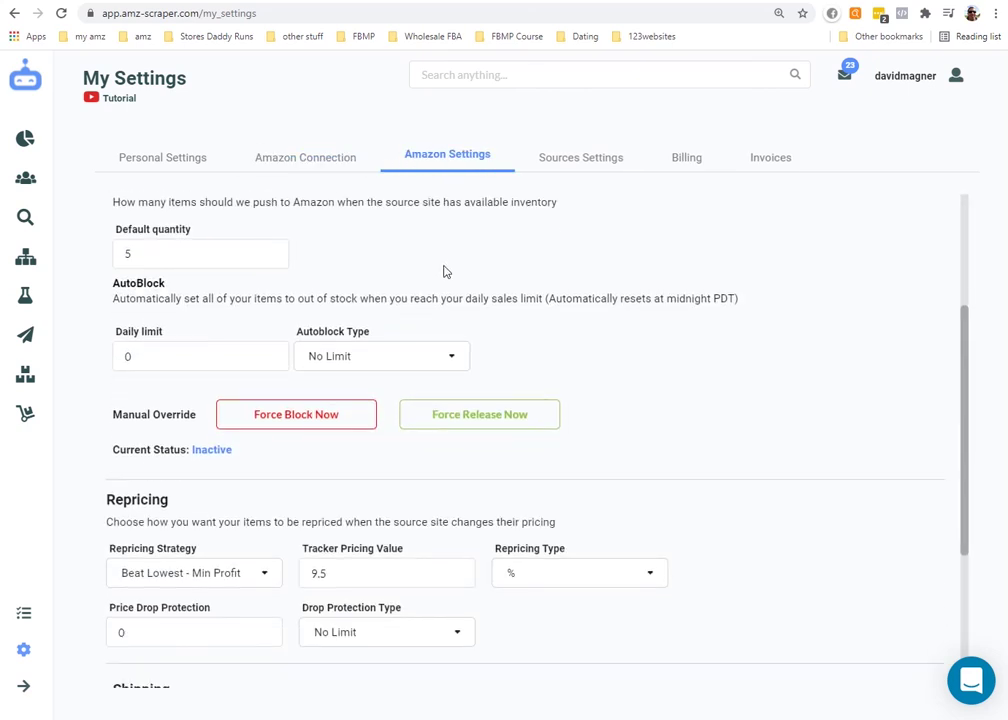
scroll(445, 270, "down", 2)
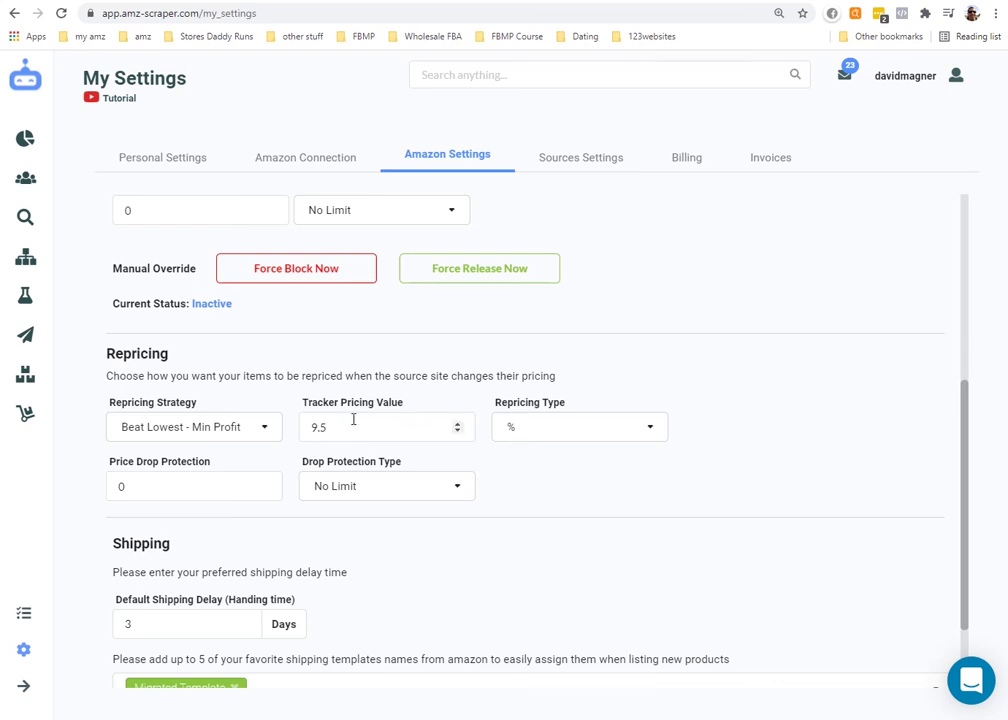
Step: Try higher and lower tracker pricing values in the Repricing section and set the value to 11.5
left_click(456, 424)
left_click(456, 424)
left_click(456, 424)
left_click(456, 424)
left_click(456, 424)
left_click(458, 431)
left_click(458, 431)
left_click(458, 431)
left_click(458, 431)
left_click(458, 431)
left_click(457, 425)
left_click(457, 425)
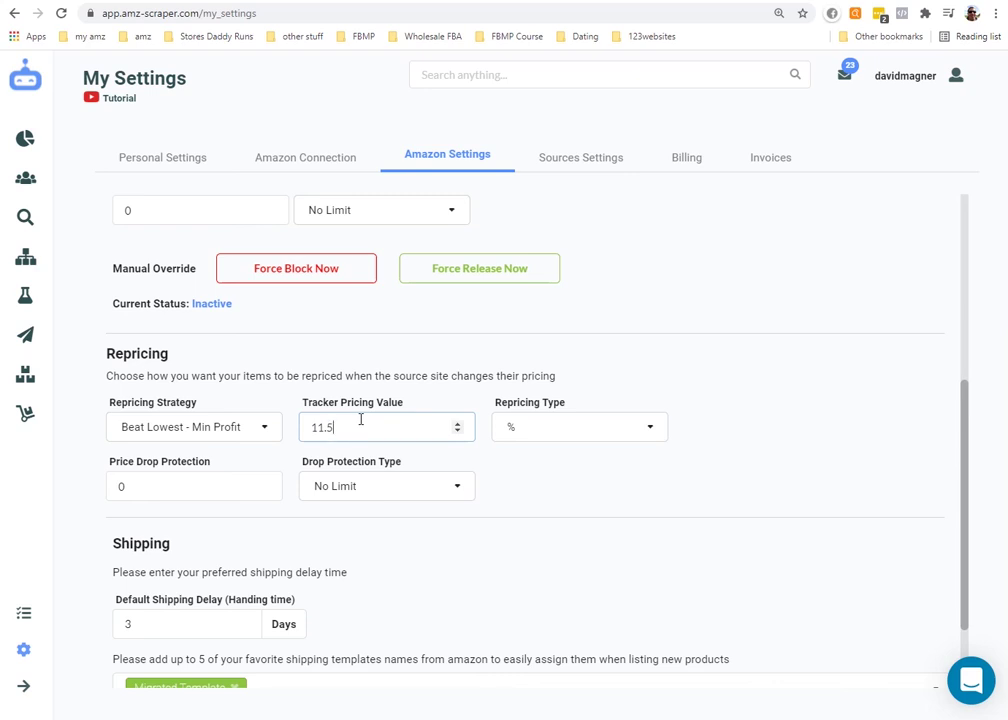
Step: Raise the tracker pricing value further, then bring it back down to 9.5
left_click(457, 424)
left_click(457, 424)
left_click(457, 424)
left_click(457, 424)
left_click(457, 424)
left_click(457, 431)
left_click(457, 431)
left_click(457, 431)
left_click(457, 431)
left_click(457, 431)
left_click(457, 431)
left_click(457, 431)
left_click(457, 431)
left_click(541, 483)
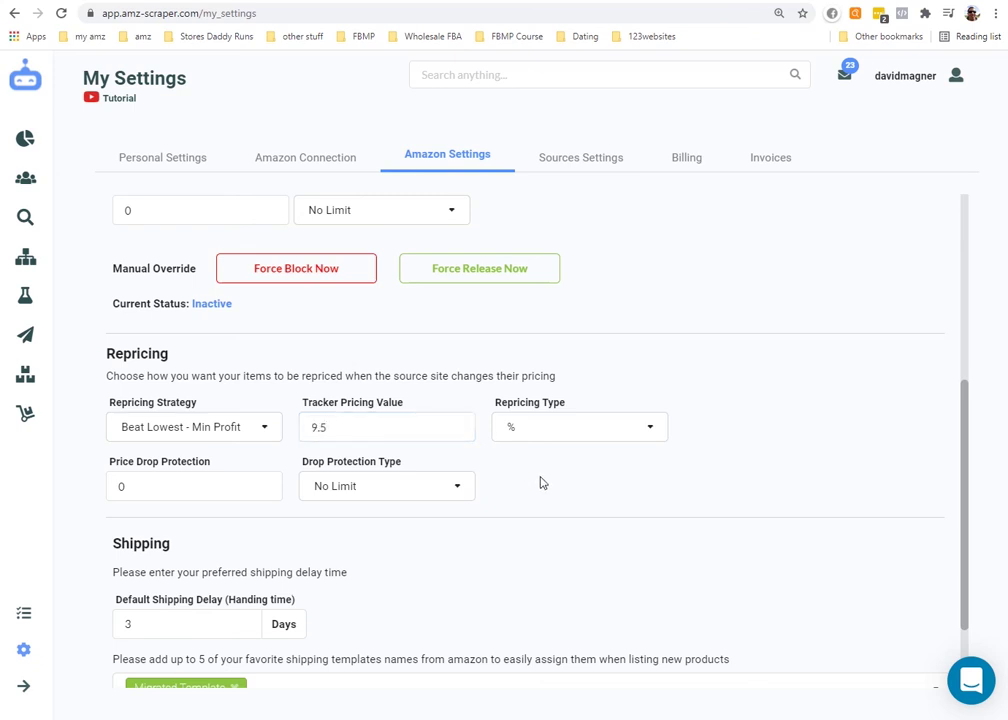
Step: Save the Amazon Settings
scroll(565, 558, "down", 2)
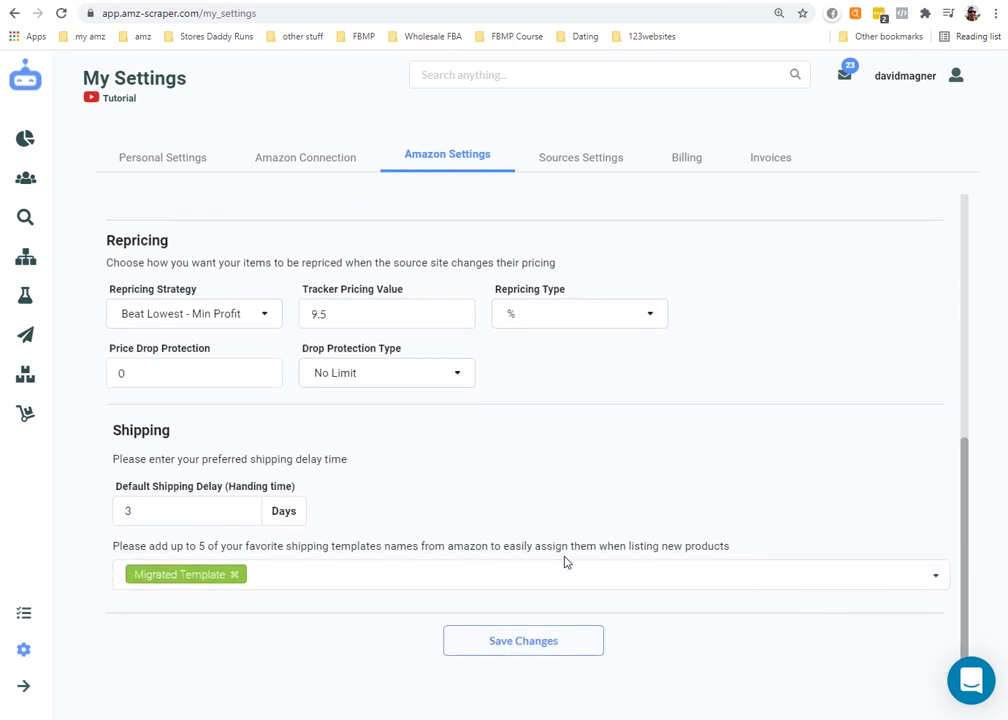
left_click(517, 645)
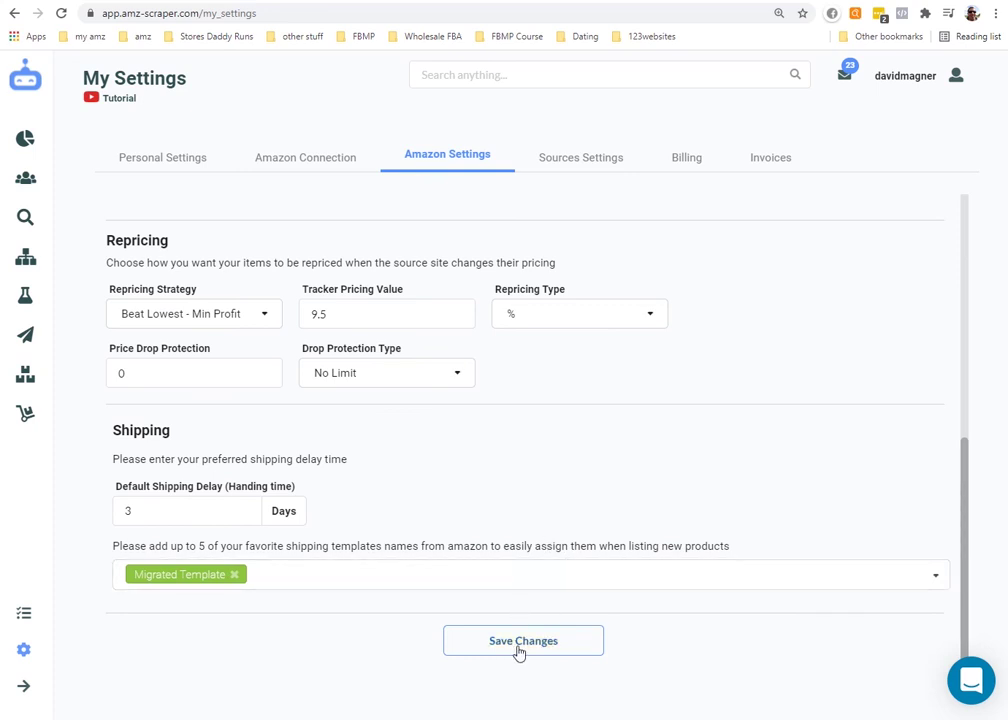